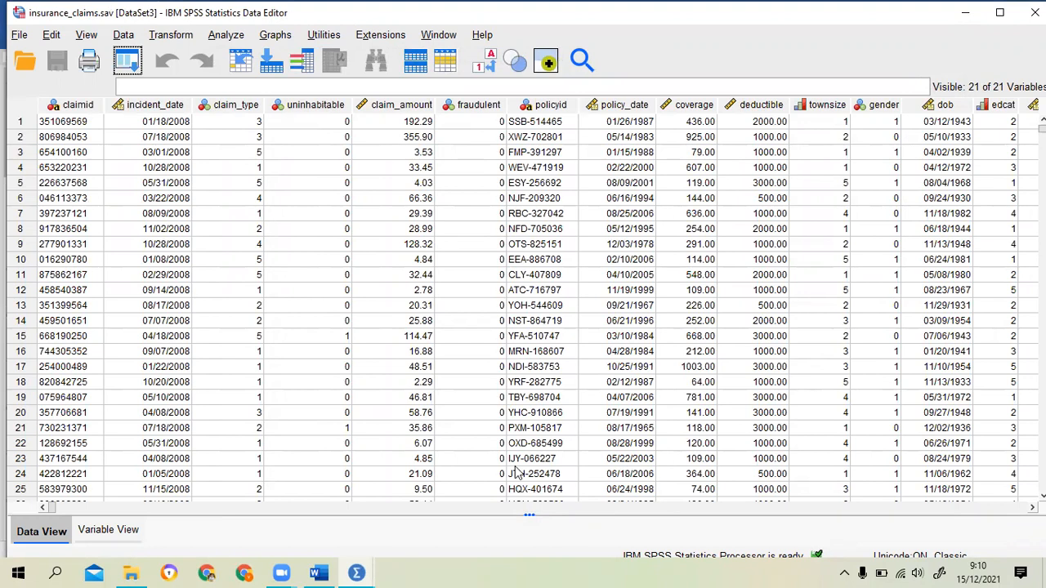
Switch to Korelasi.docx in Word and append "- Pearson" to the end of case 1
mouse_move(322, 572)
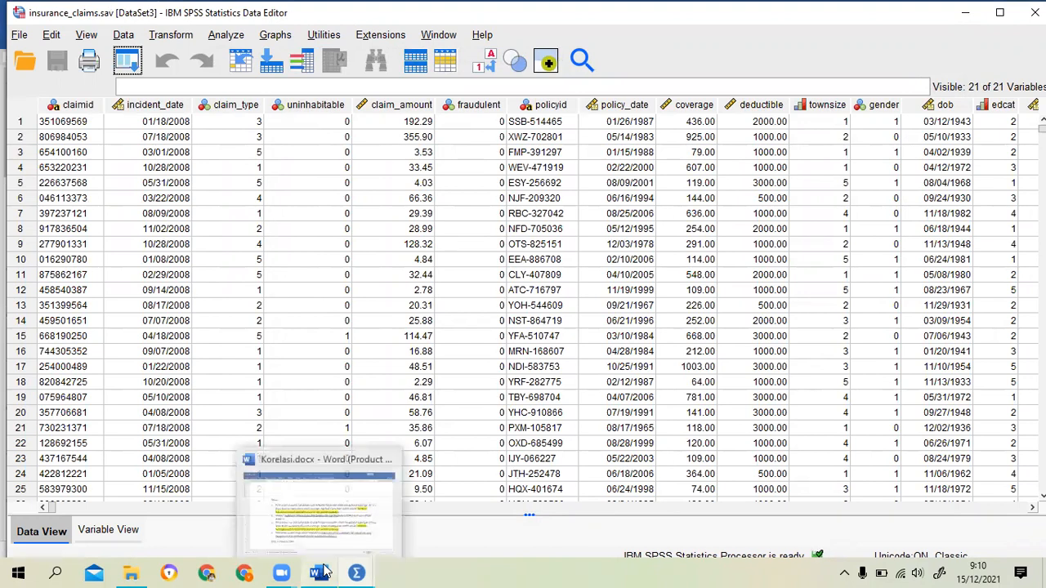
left_click(319, 498)
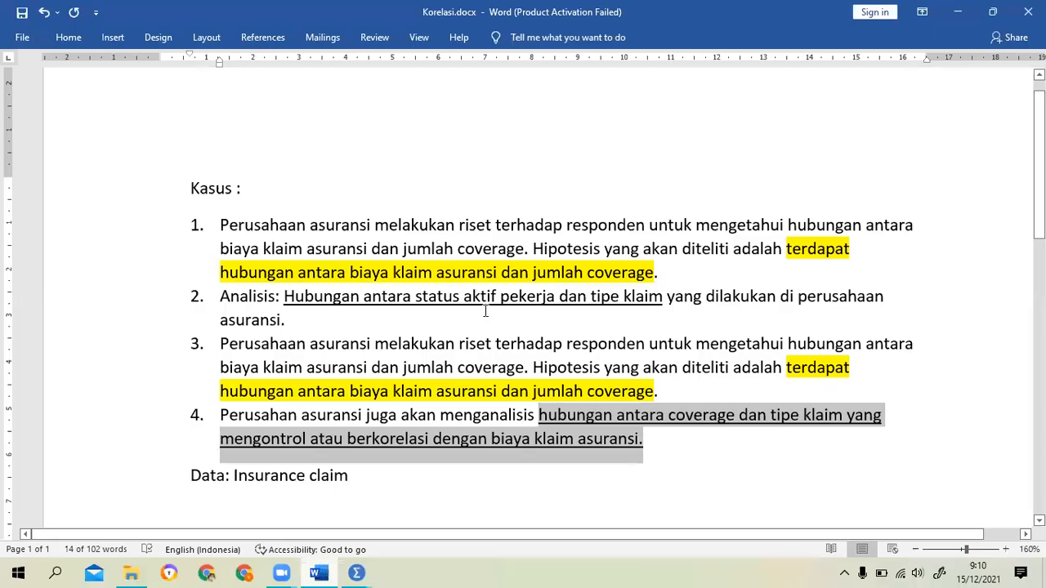
left_click(680, 251)
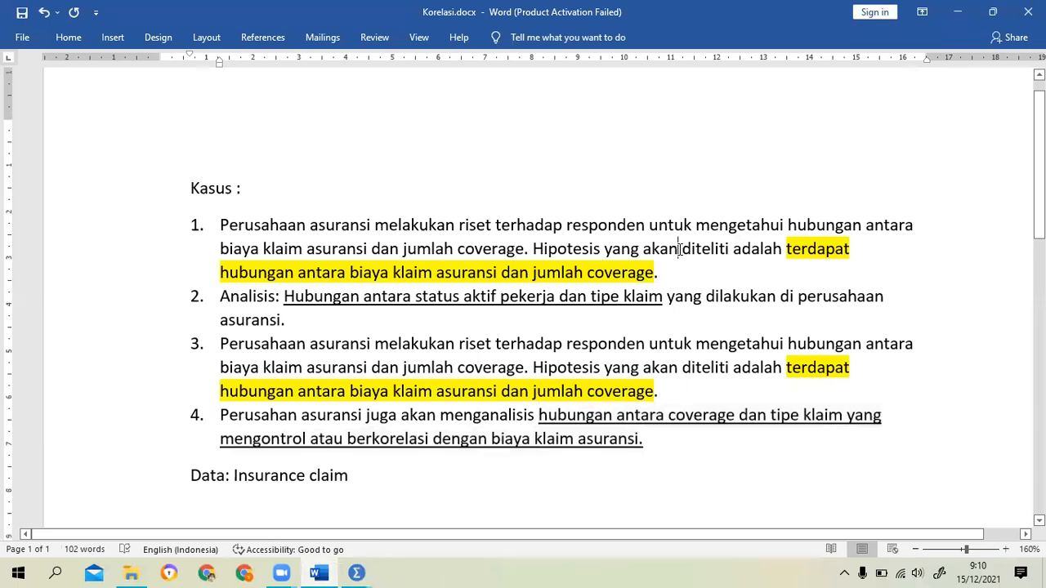
scroll(686, 257, "down", 1)
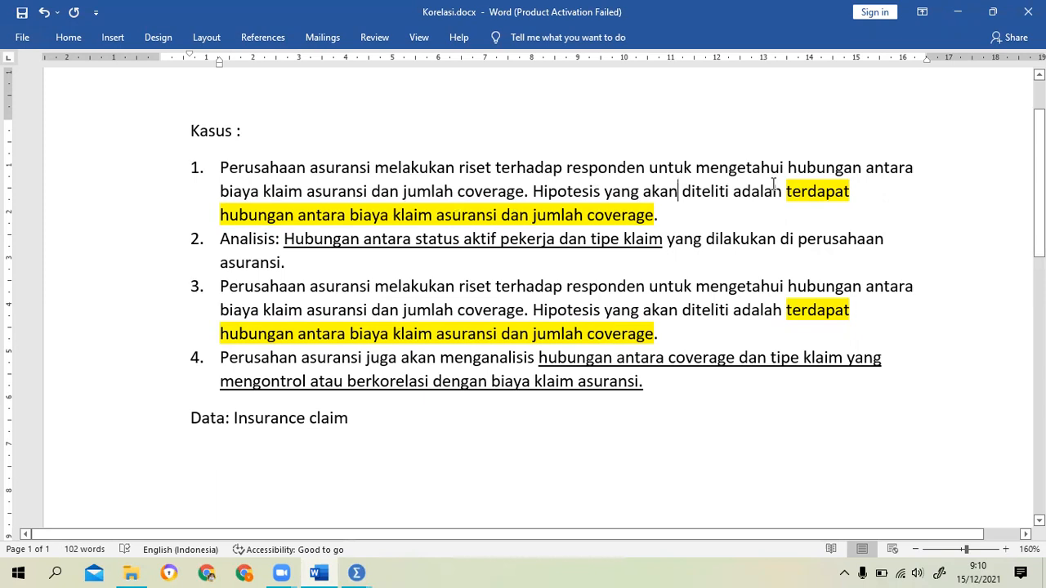
left_click(700, 209)
type("- Pe")
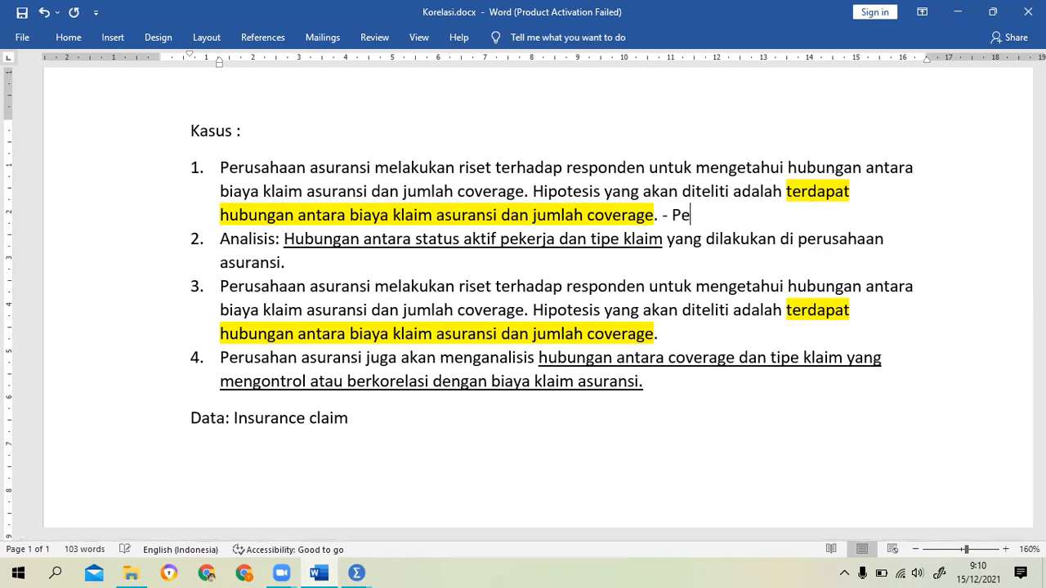
type("arson")
Append "- Kendall" to the end of case 2 in the case list
left_click(316, 267)
type("-")
type("Kendall")
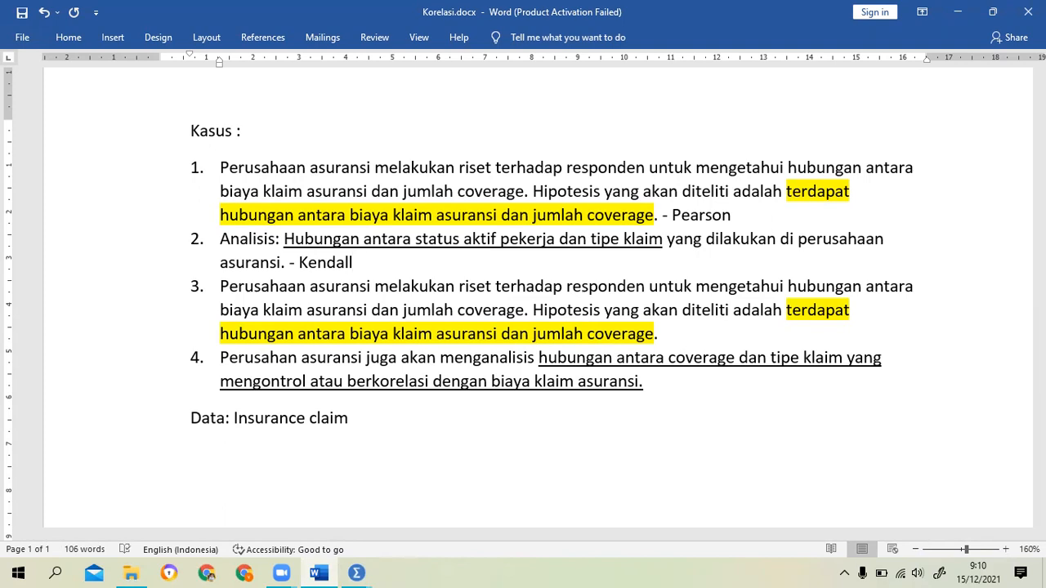
Append "- Spearman" to the end of case 3 and "- Partial" to the end of case 4
left_click(672, 332)
type("-")
type("Sea")
key("BackSpace")
key("BackSpace")
type("per")
type("arman")
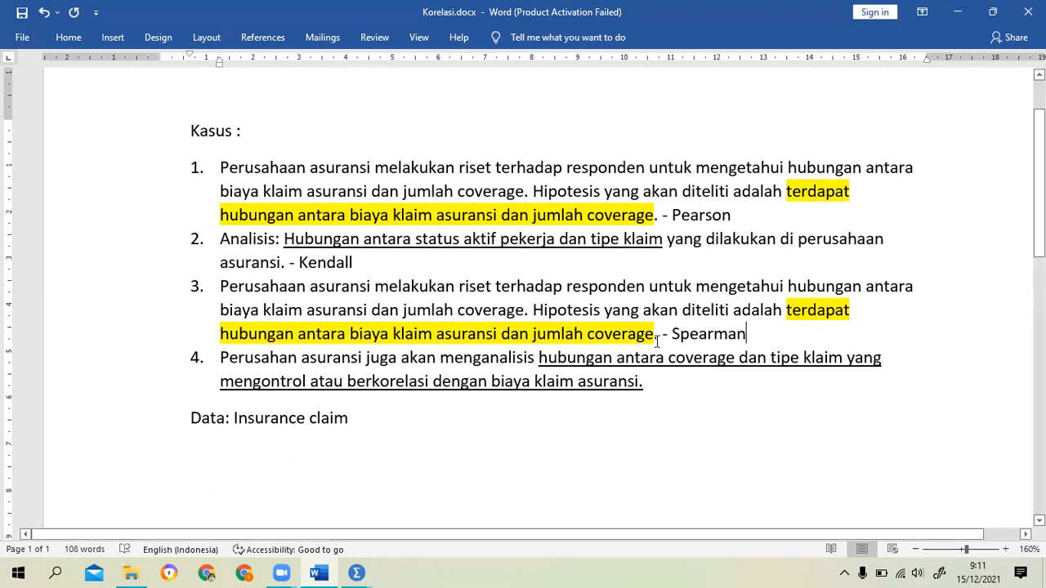
left_click(684, 382)
type("- Partial")
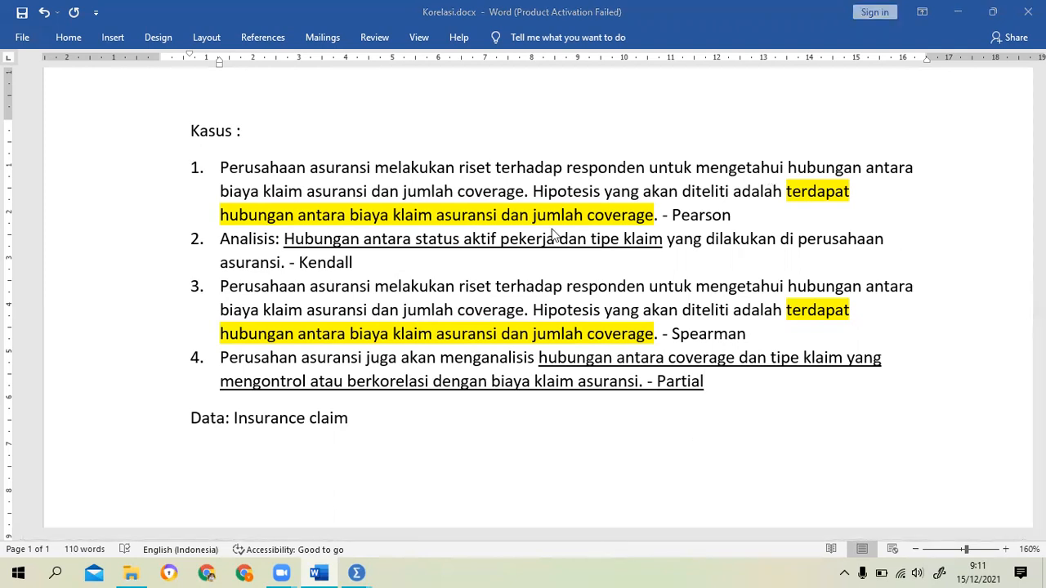
Switch to insurance_claims.sav in SPSS, start a Bivariate correlation, and recheck the case 1 wording in Korelasi.docx
mouse_move(362, 572)
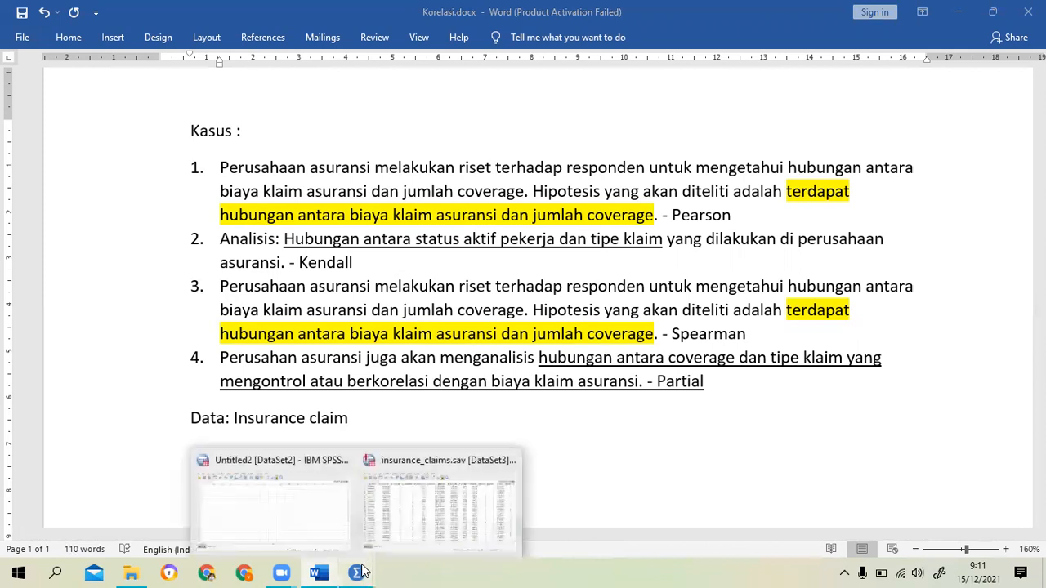
left_click(431, 517)
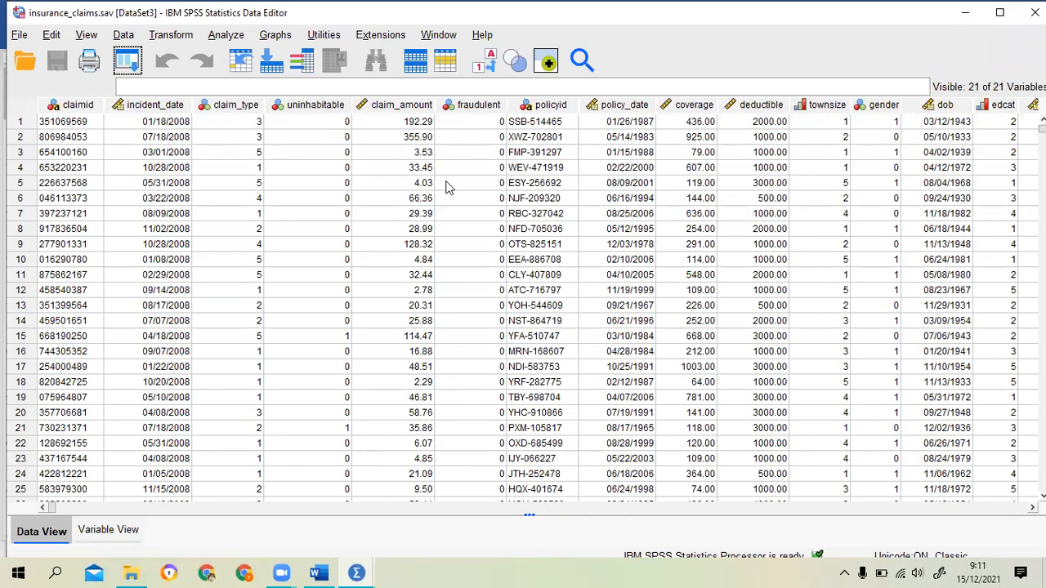
left_click(227, 36)
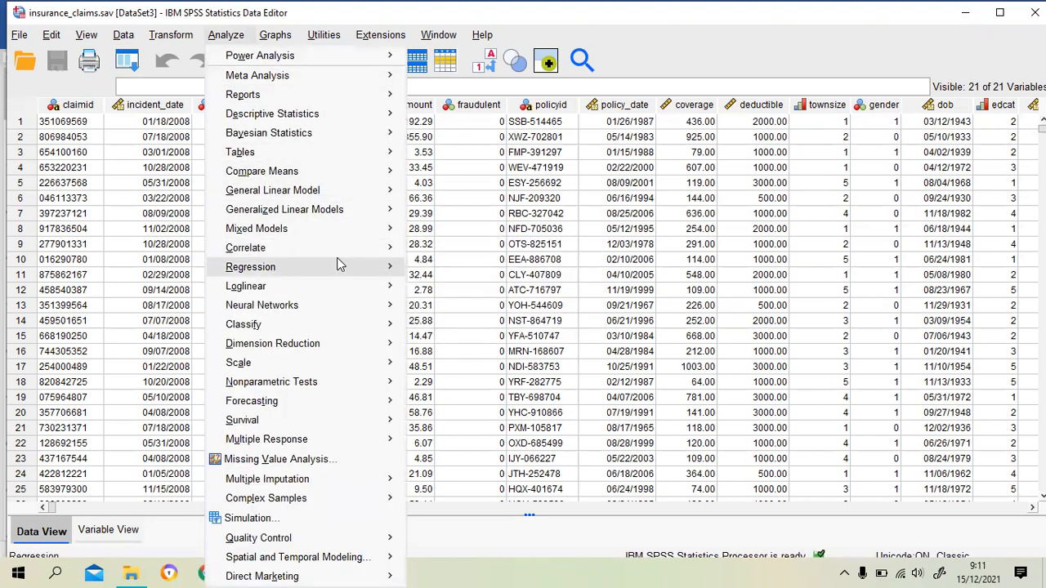
mouse_move(341, 250)
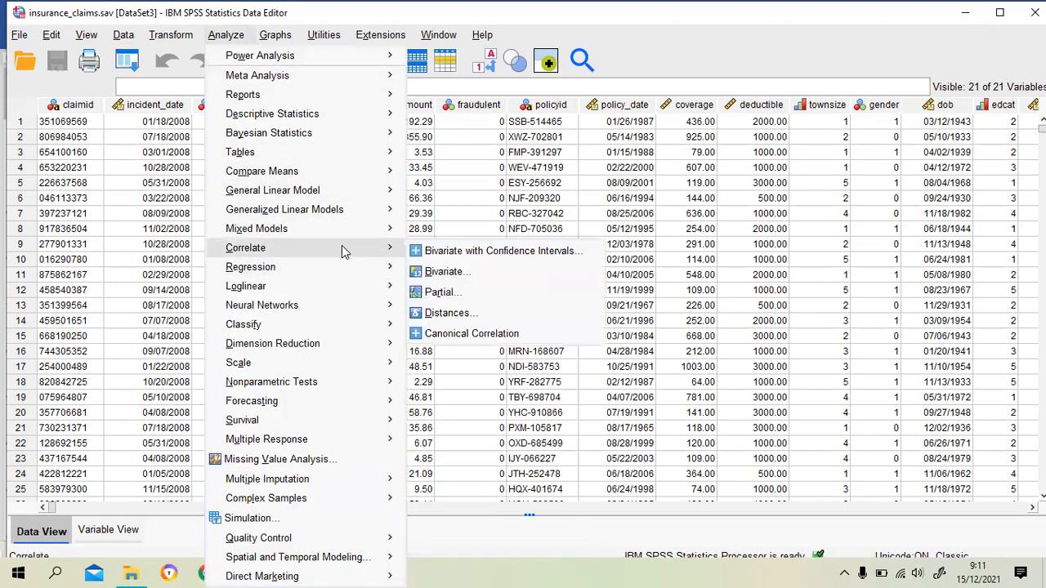
left_click(447, 273)
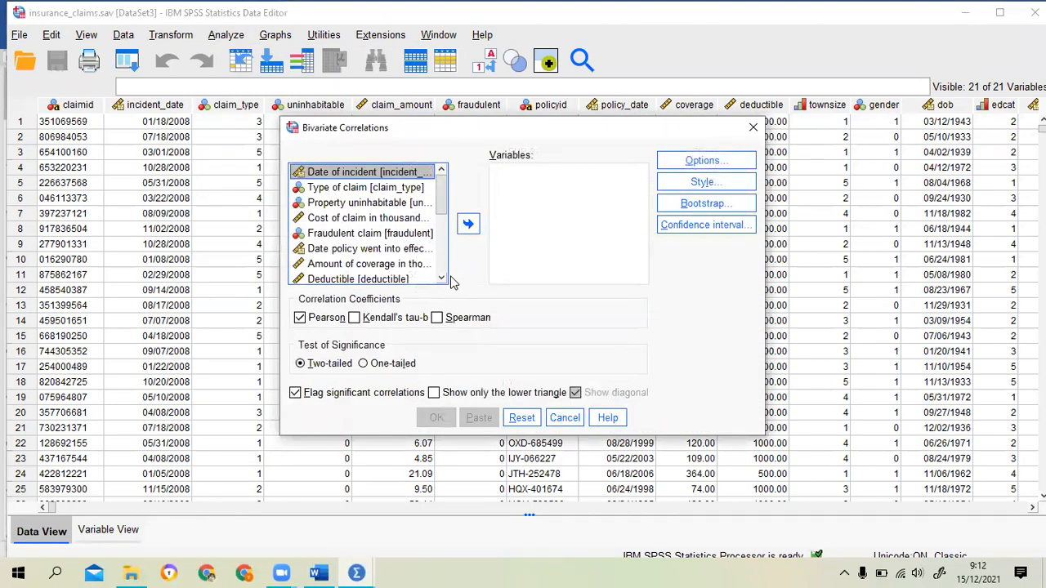
left_click(320, 573)
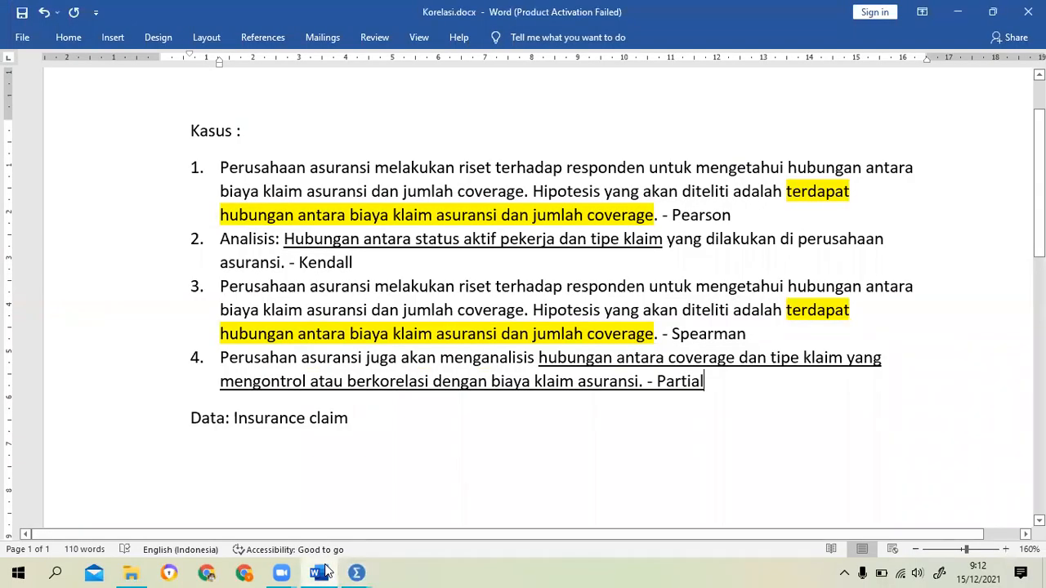
left_click(320, 573)
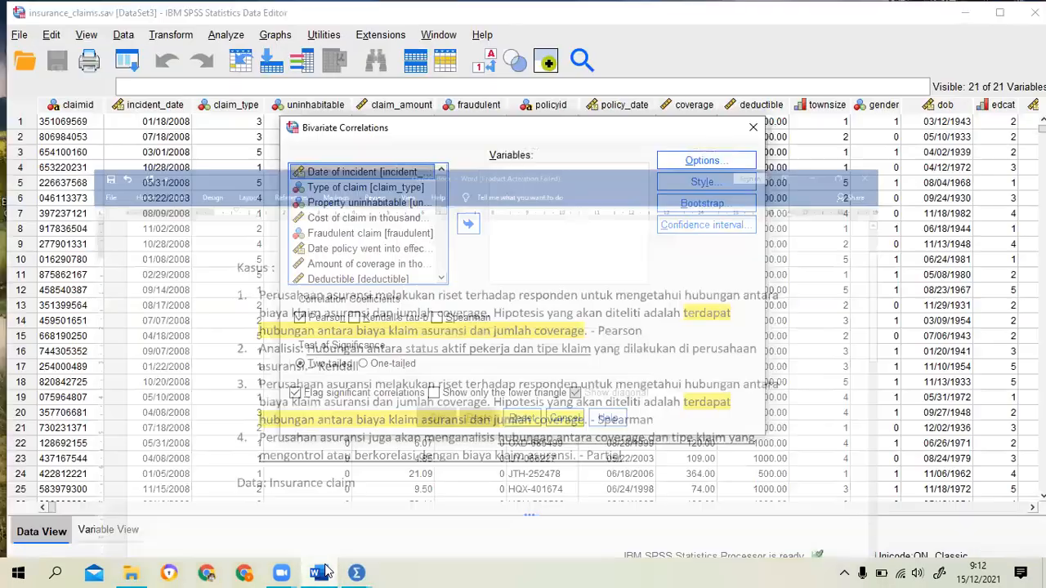
Add Cost of claim in thousands and Amount of coverage in thousands as the variables to correlate
left_click(380, 219)
left_click(469, 225)
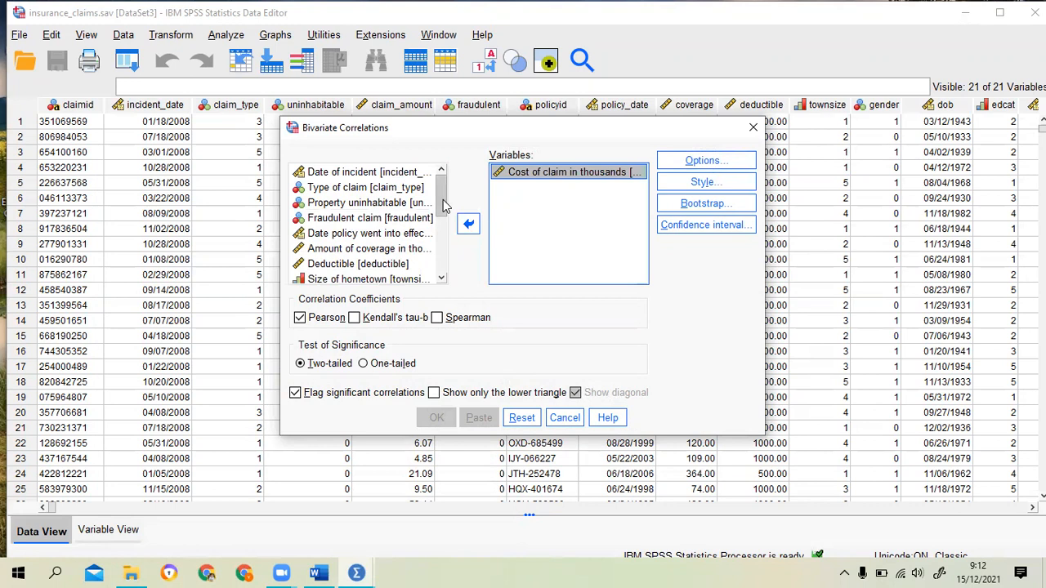
scroll(446, 206, "down", 1)
left_click(406, 234)
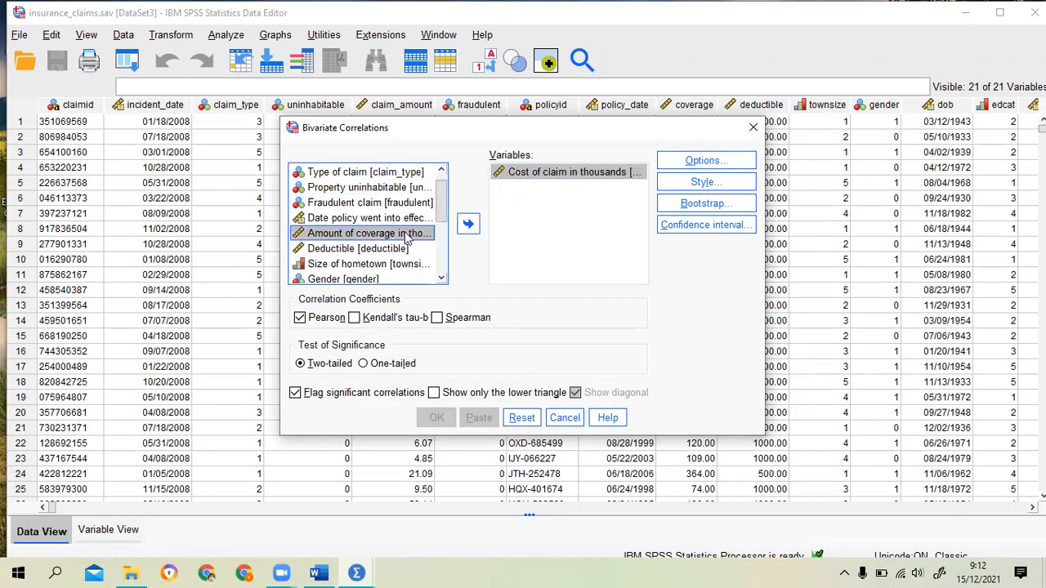
left_click(467, 225)
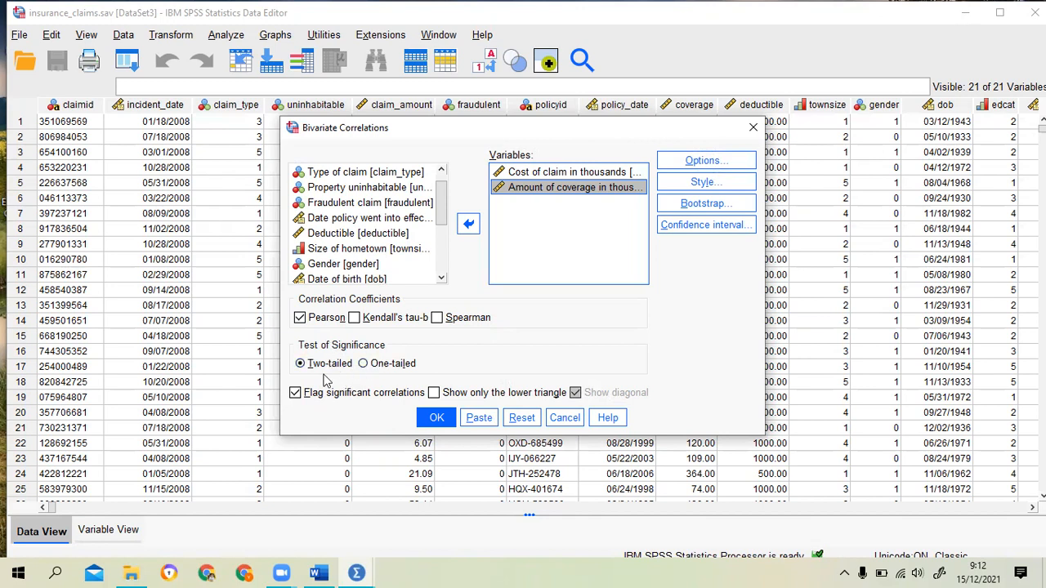
Review the case 1 hypothesis in Korelasi.docx, and include means and standard deviations in the bivariate correlation options
left_click(318, 573)
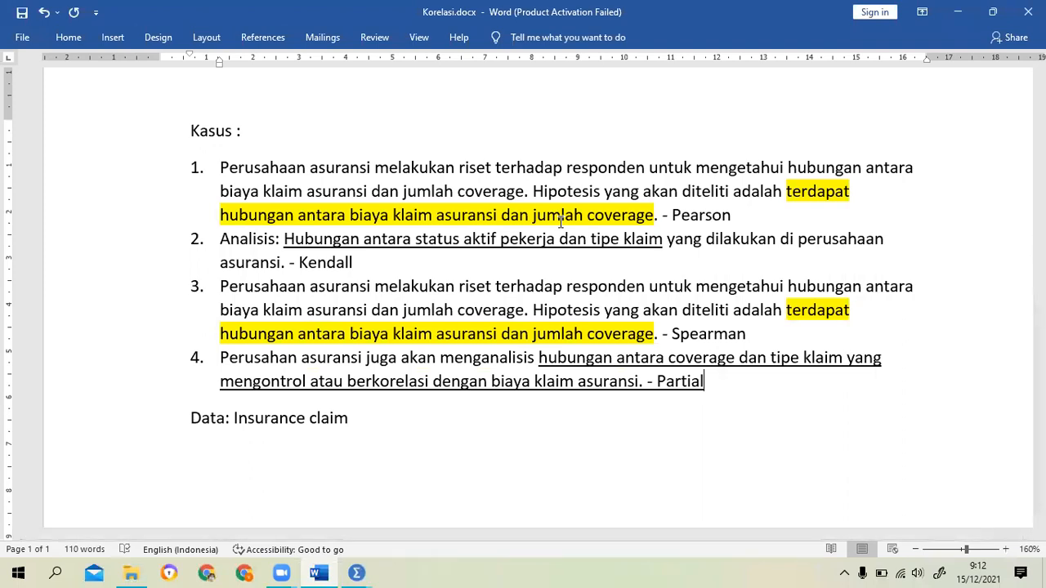
left_click(970, 15)
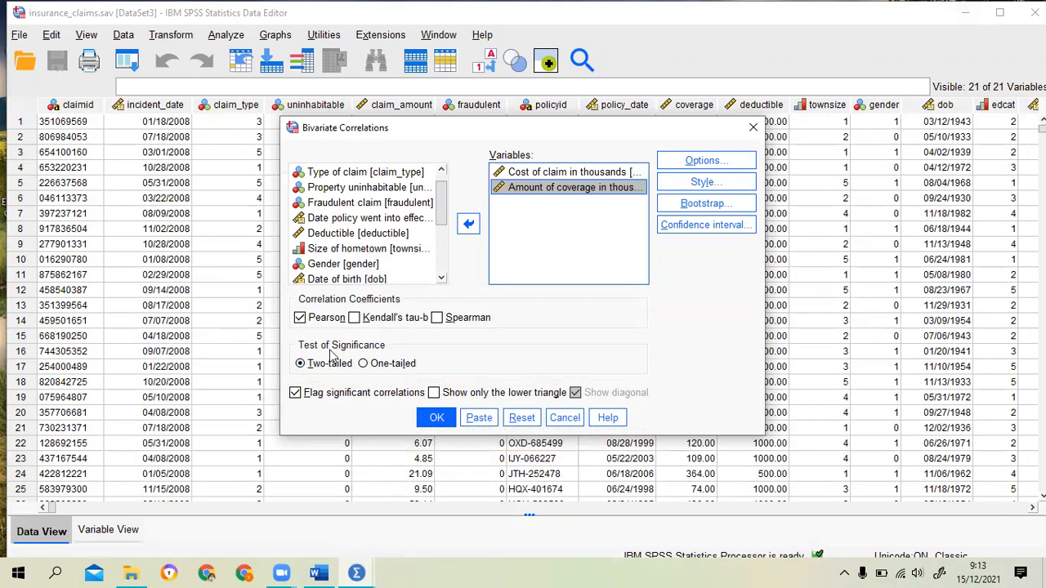
left_click(733, 161)
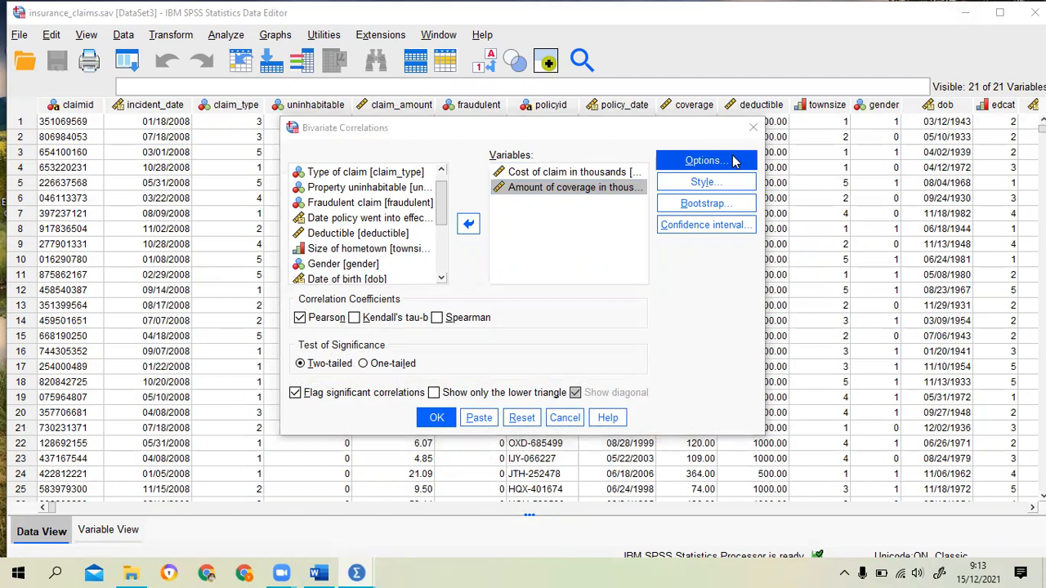
left_click(430, 240)
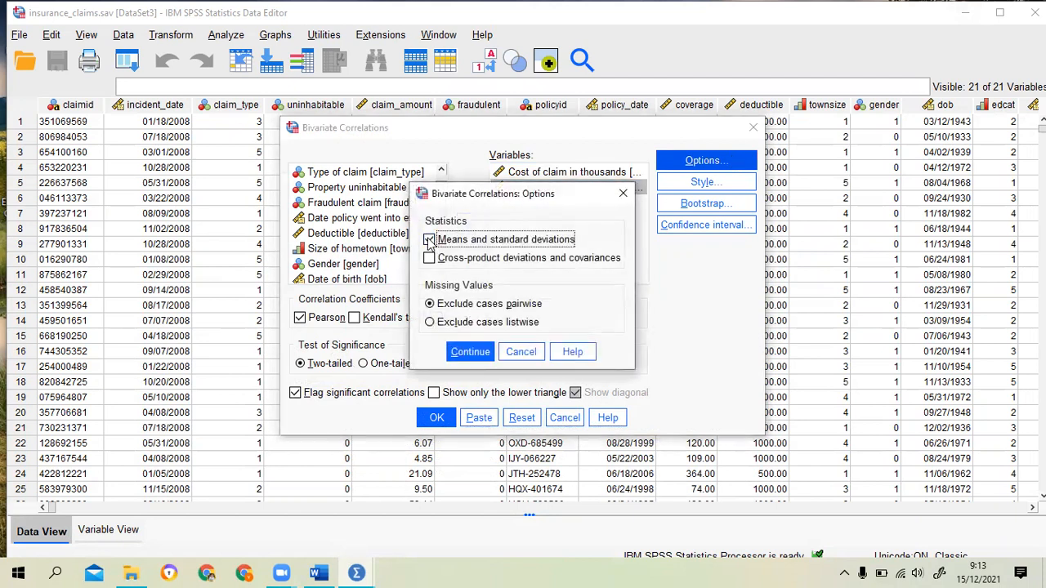
left_click(470, 352)
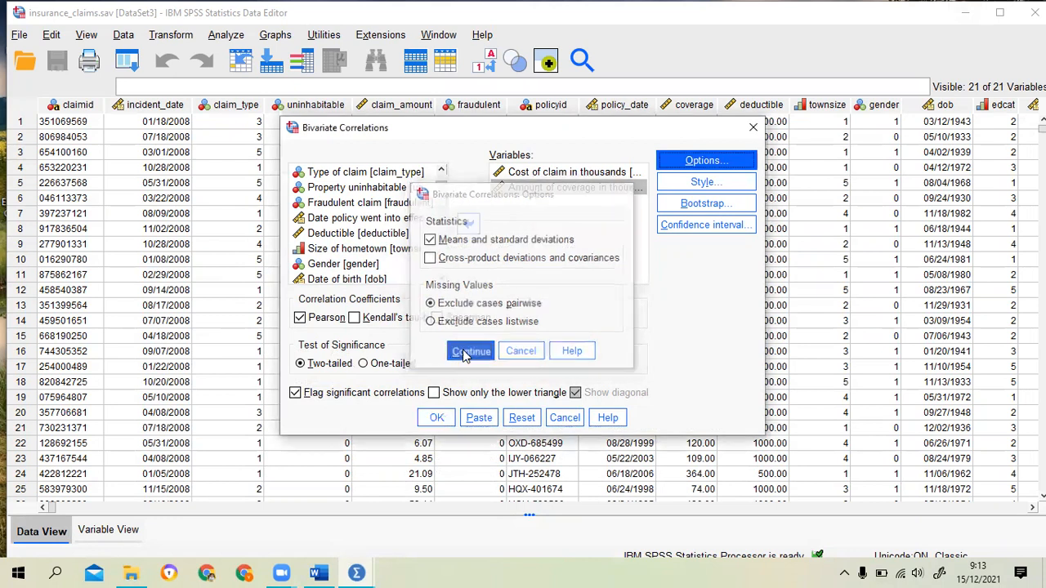
Enable confidence interval estimation at 95% for the bivariate correlation and run the analysis
left_click(707, 228)
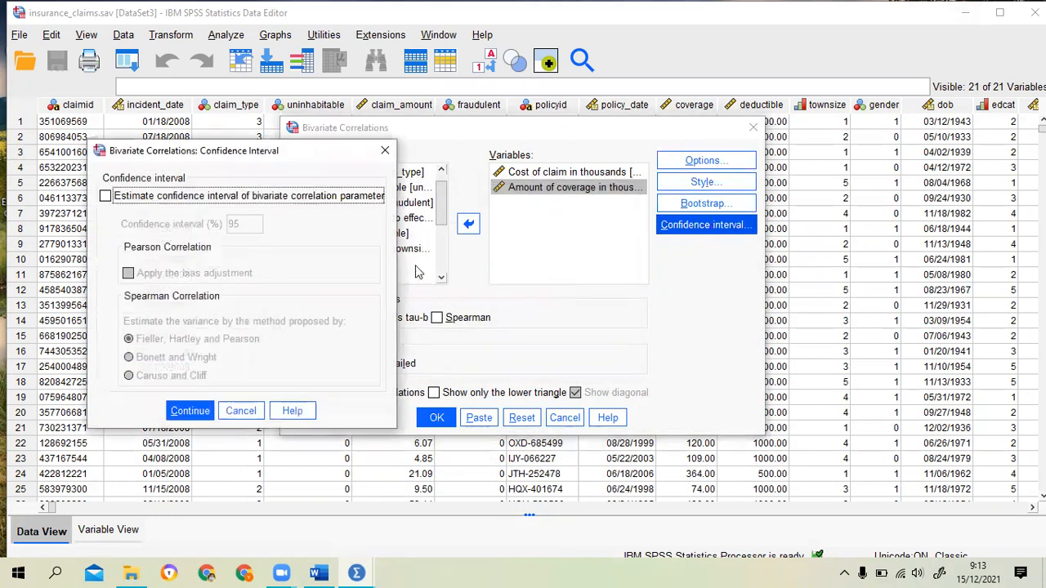
left_click(107, 197)
left_click(248, 226)
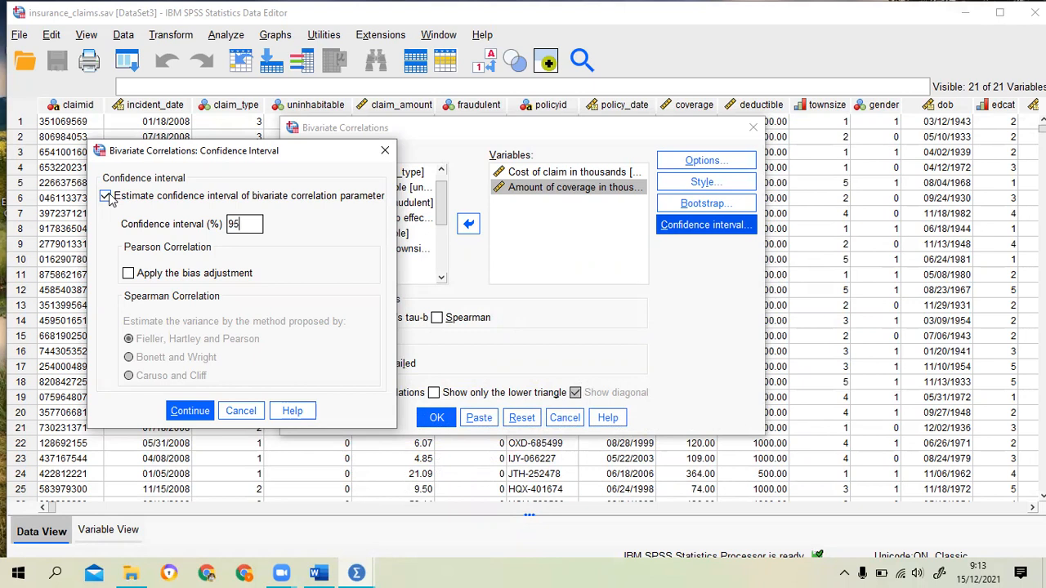
left_click(187, 411)
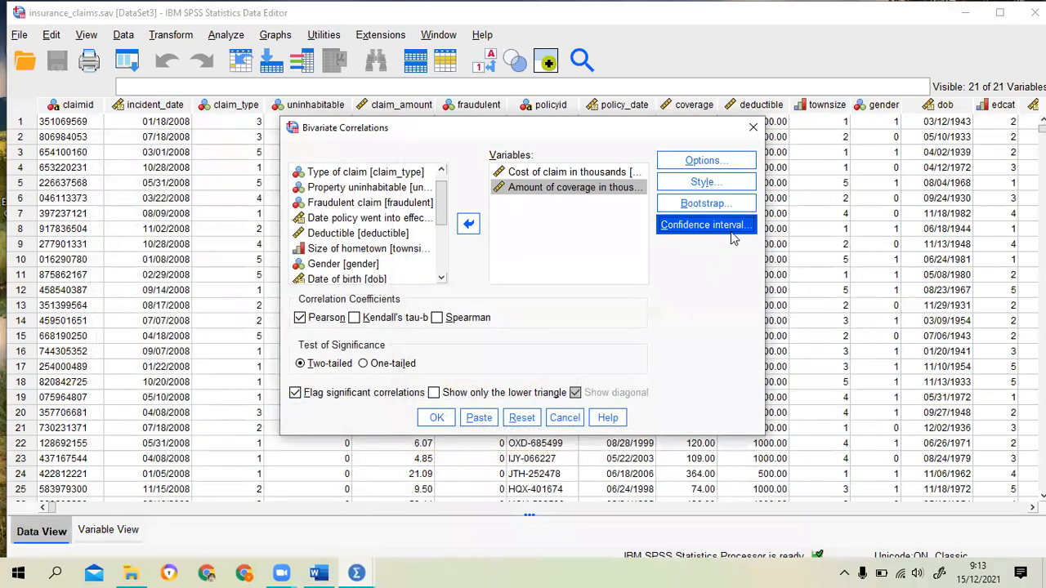
left_click(437, 418)
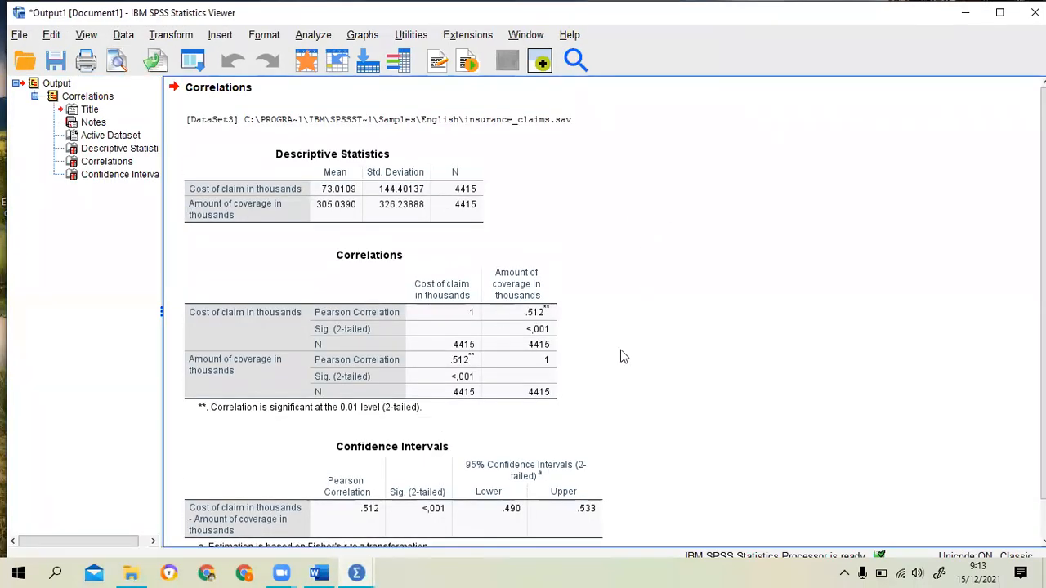
Examine the Correlations table's Pearson coefficient and two-tailed significance in an enlarged print preview, and close the preview
scroll(625, 356, "down", 2)
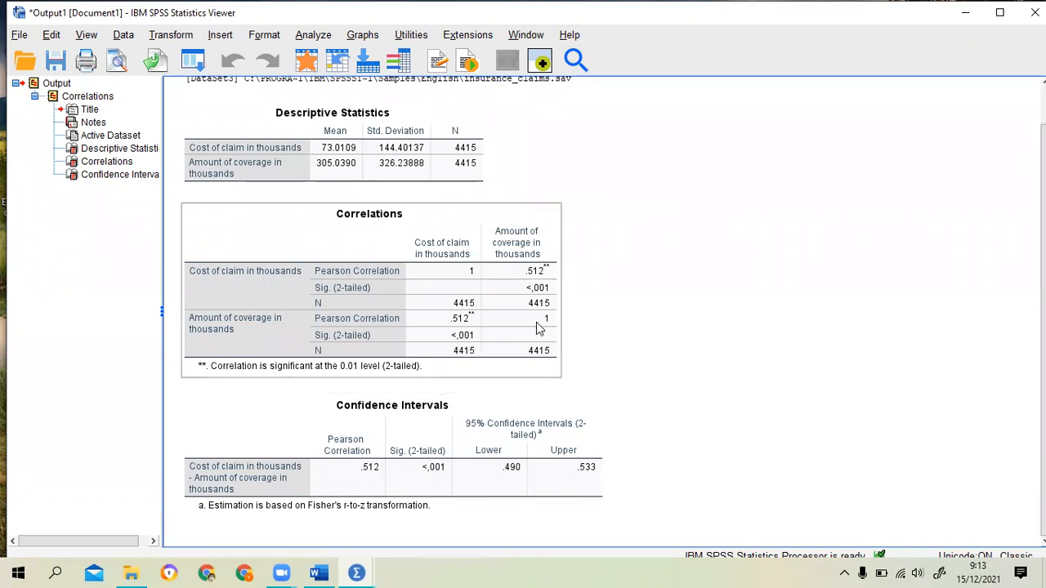
left_click(445, 226)
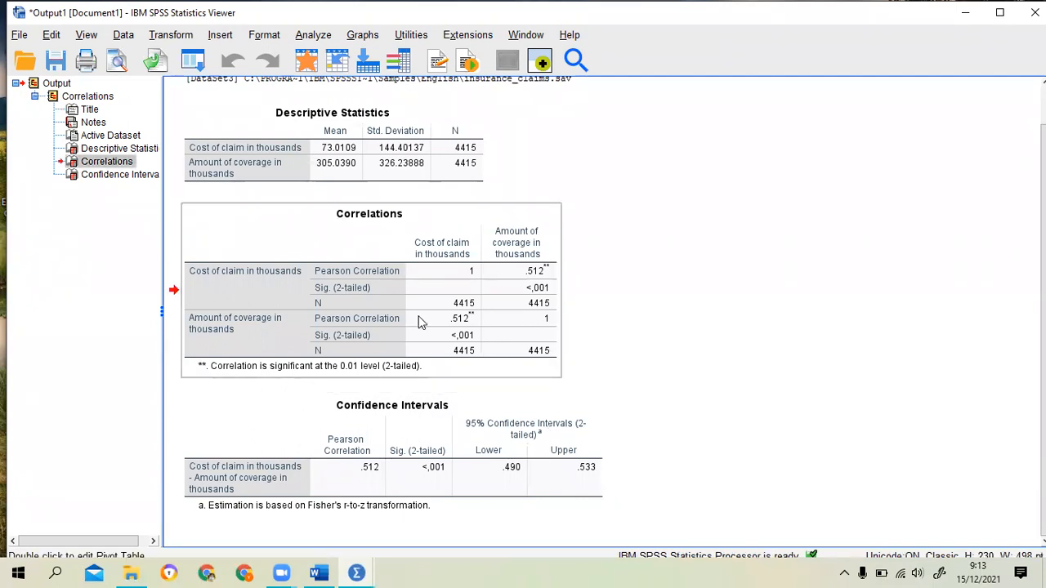
left_click(116, 63)
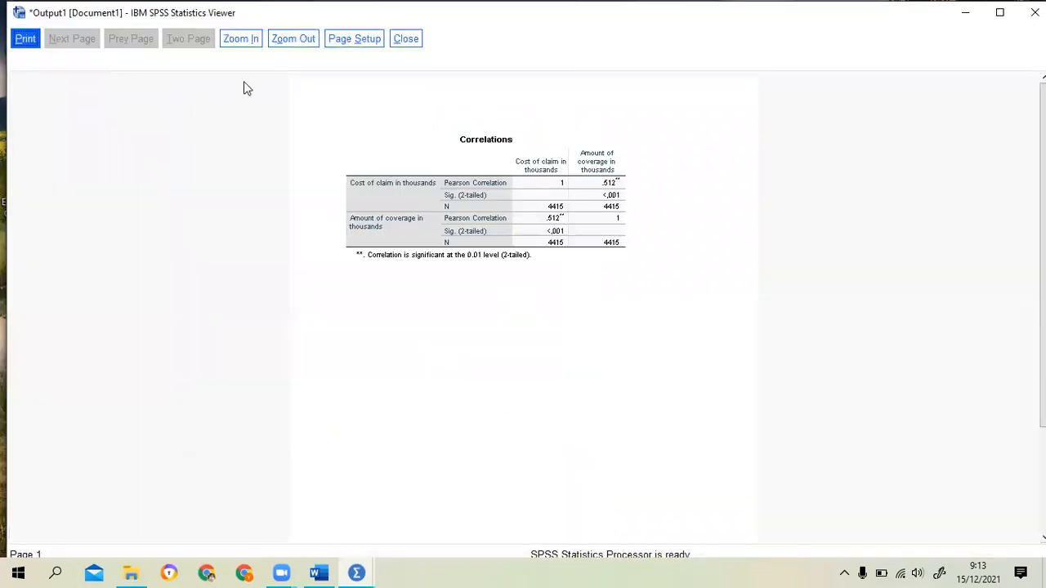
left_click(233, 39)
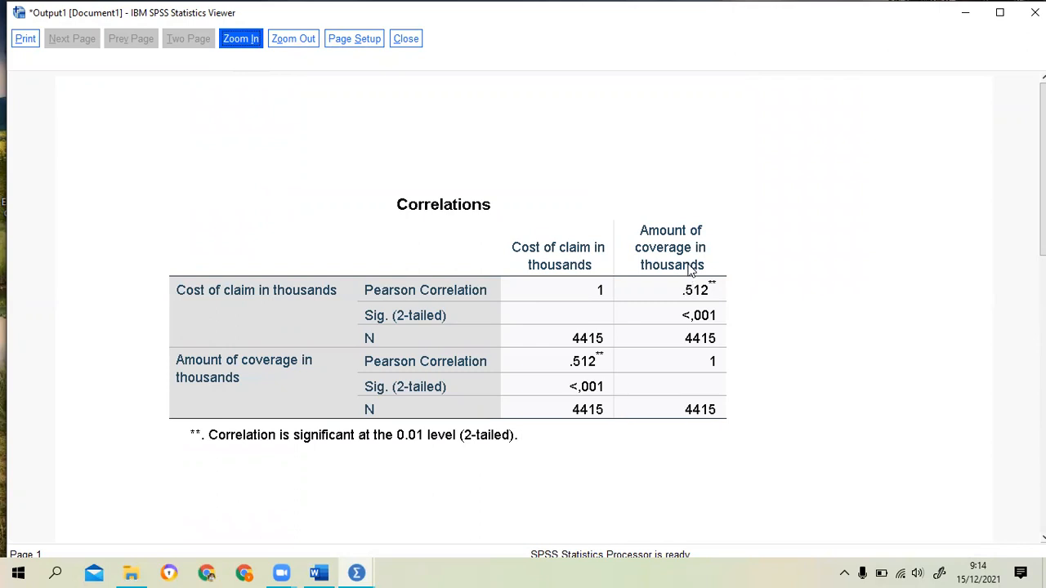
left_click(546, 545)
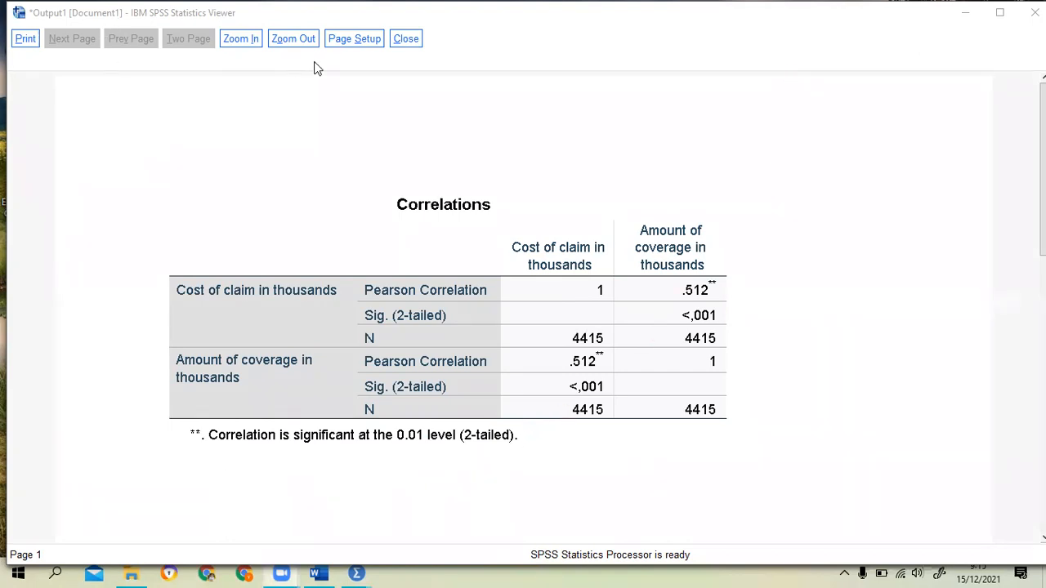
left_click(404, 38)
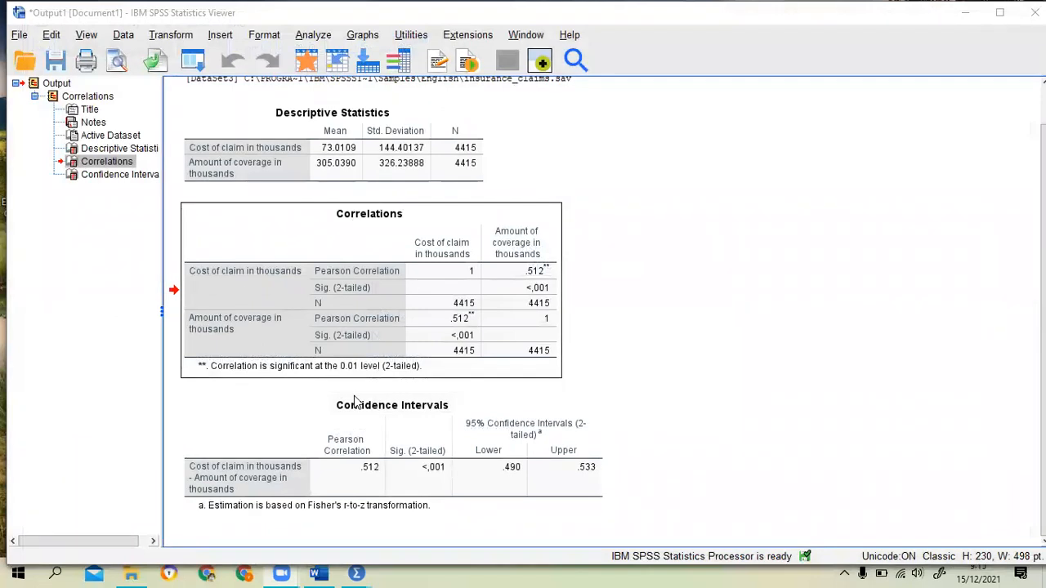
Review case 2 in Korelasi.docx, and remove Cost of claim and Amount of coverage from the bivariate correlation variables for insurance_claims.sav
left_click(318, 573)
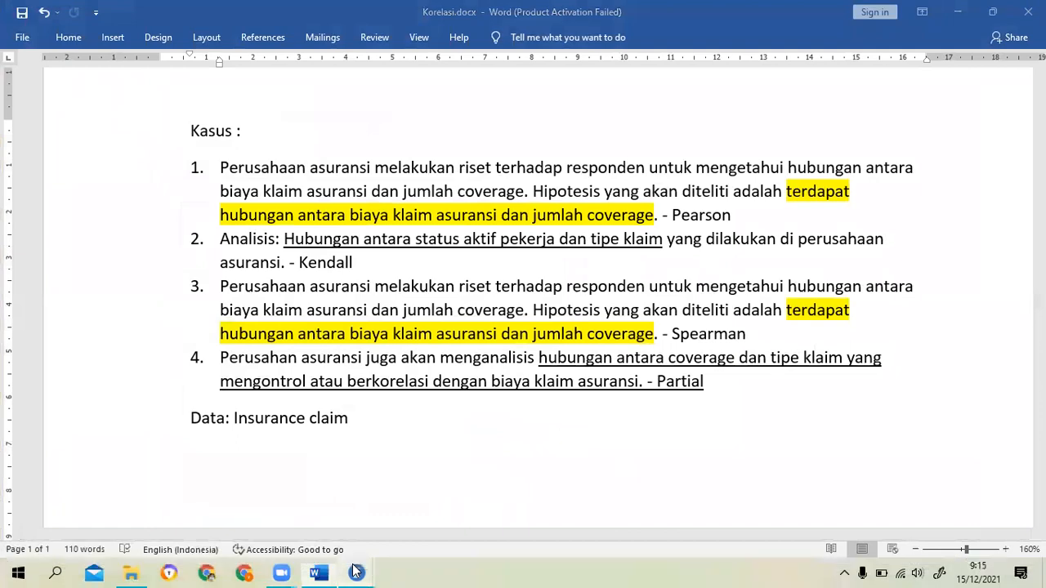
mouse_move(355, 574)
left_click(359, 520)
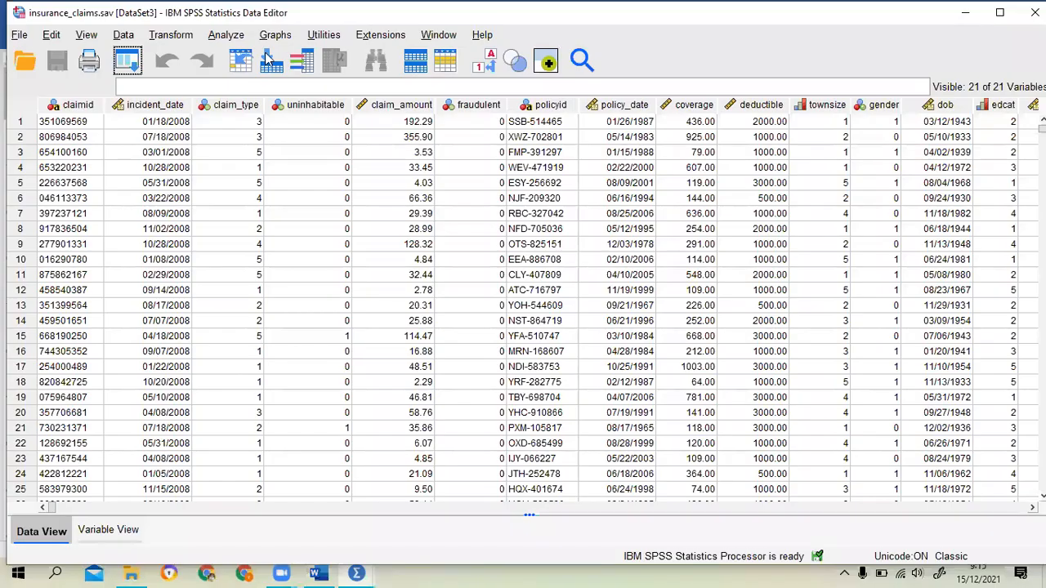
left_click(220, 37)
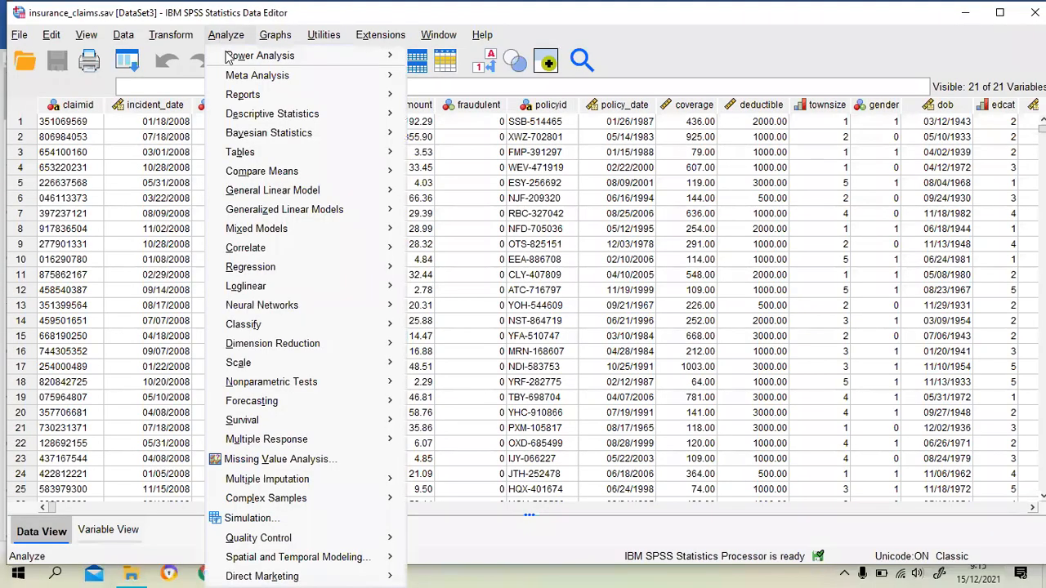
mouse_move(362, 250)
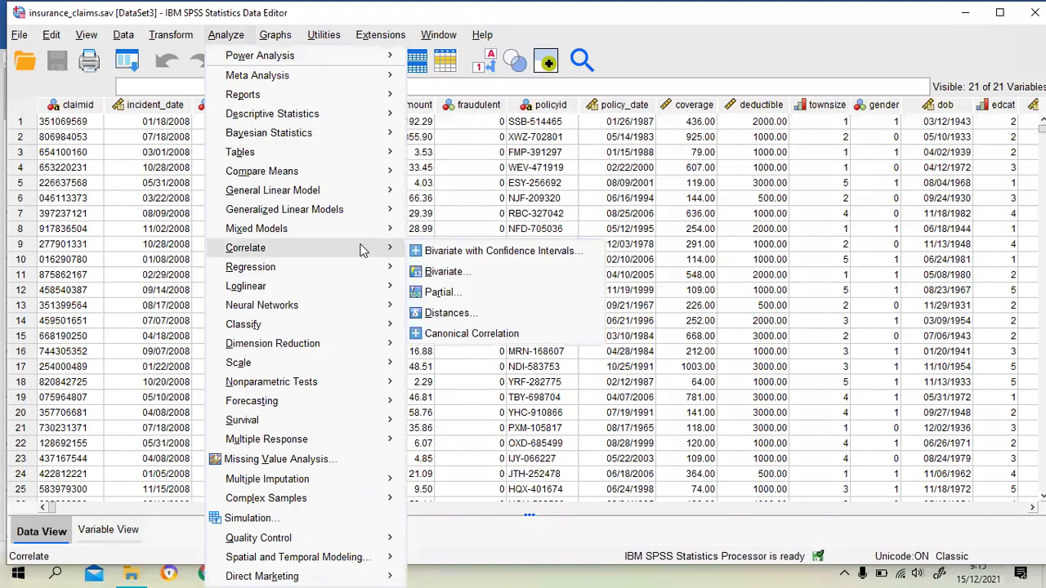
left_click(445, 273)
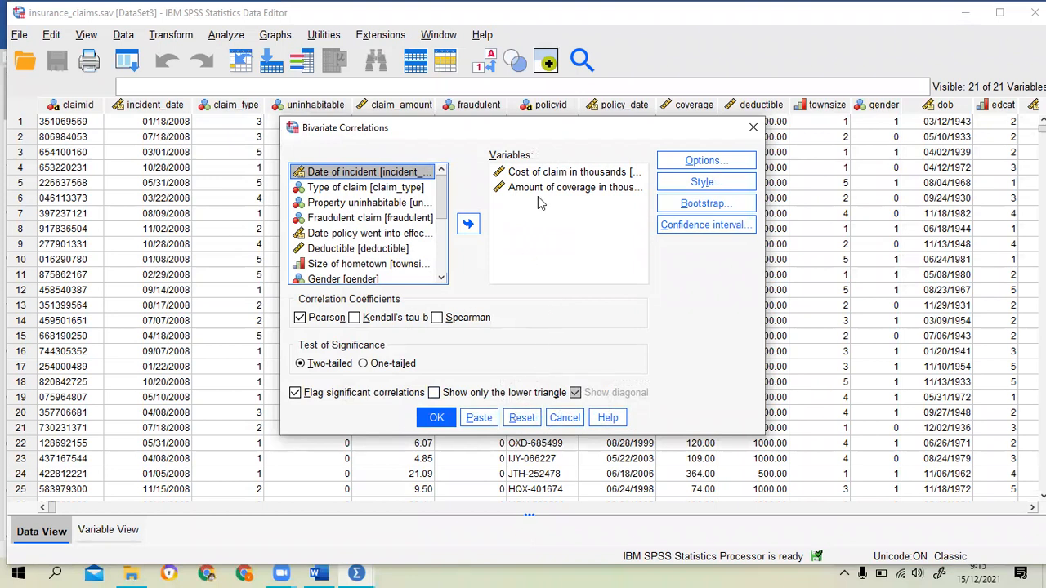
left_click(572, 174)
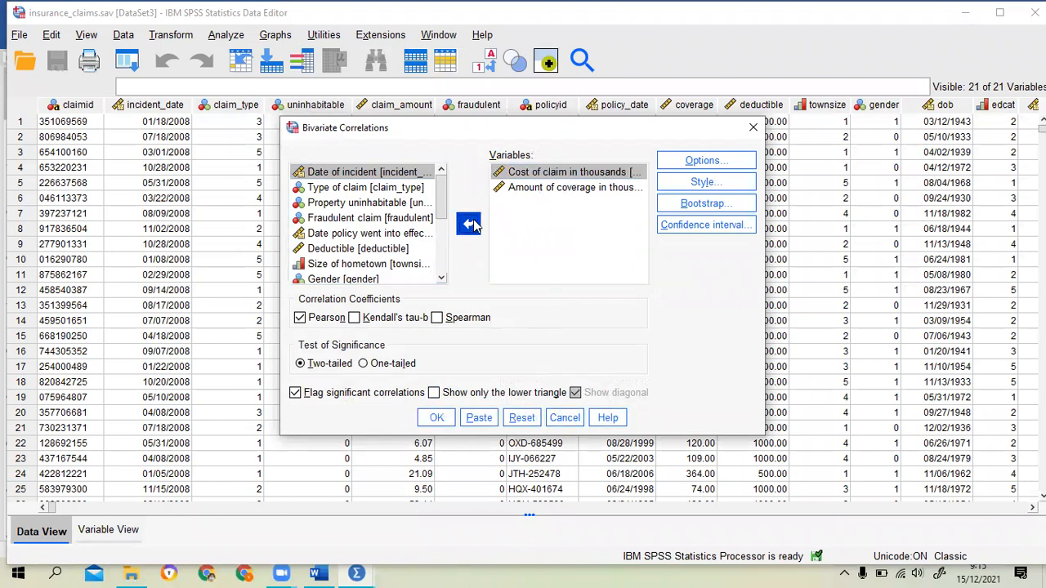
left_click(472, 225)
left_click(554, 174)
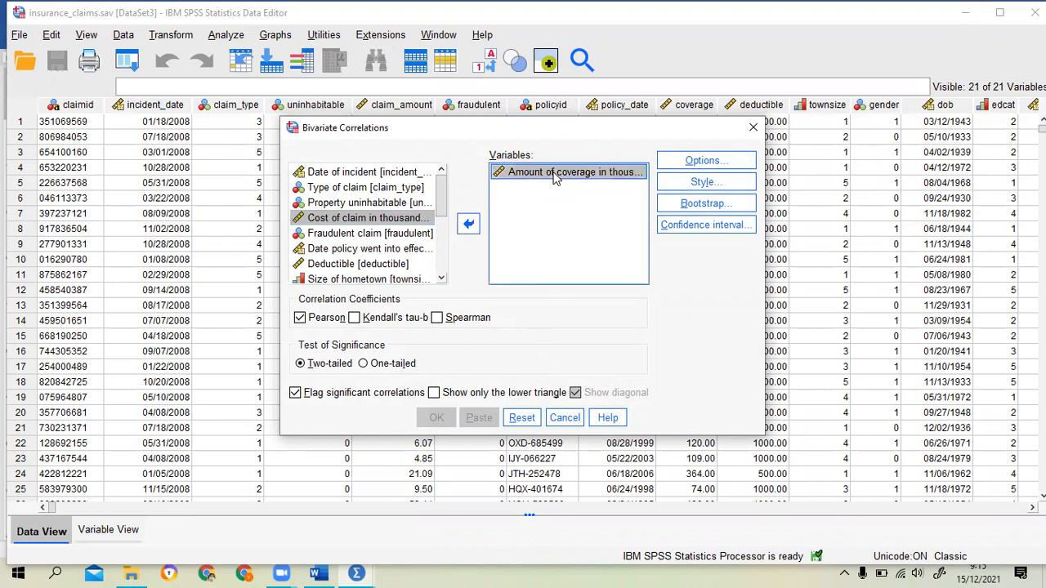
left_click(468, 226)
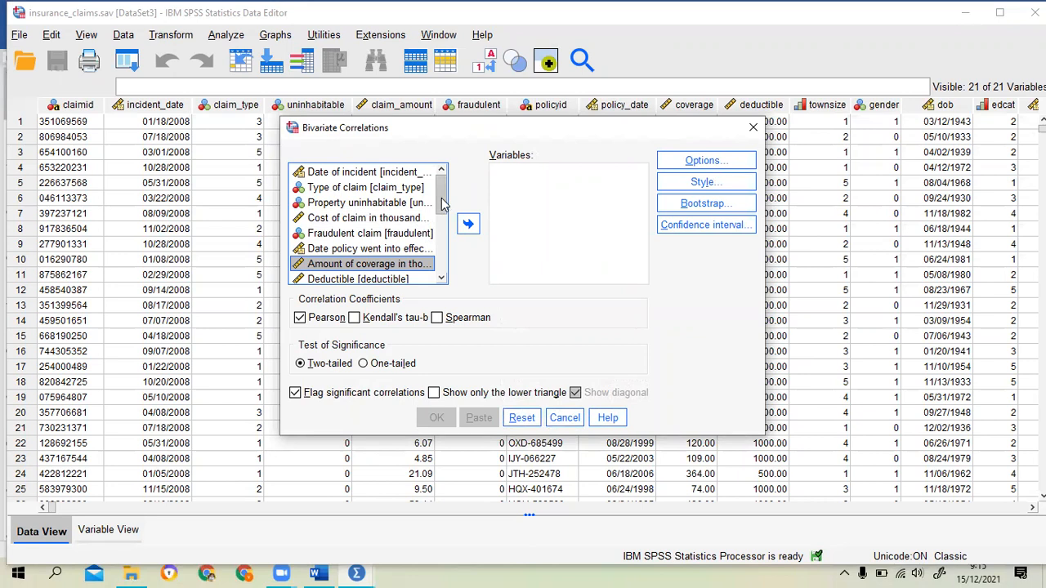
Add Retired and Type of claim as the variables to correlate
left_click(317, 572)
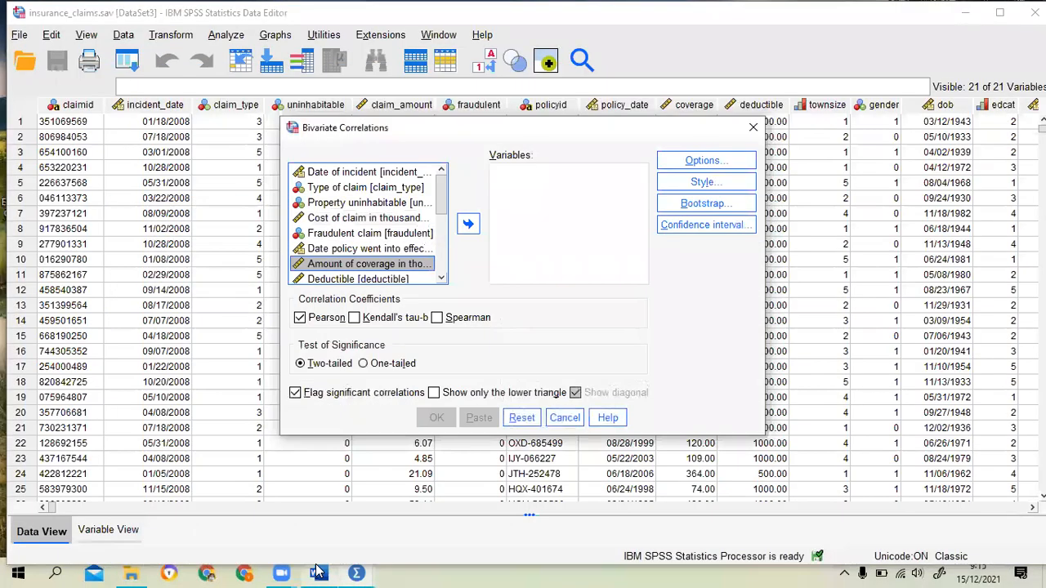
left_click(317, 572)
left_click_drag(440, 200, 443, 227)
scroll(442, 227, "down", 2)
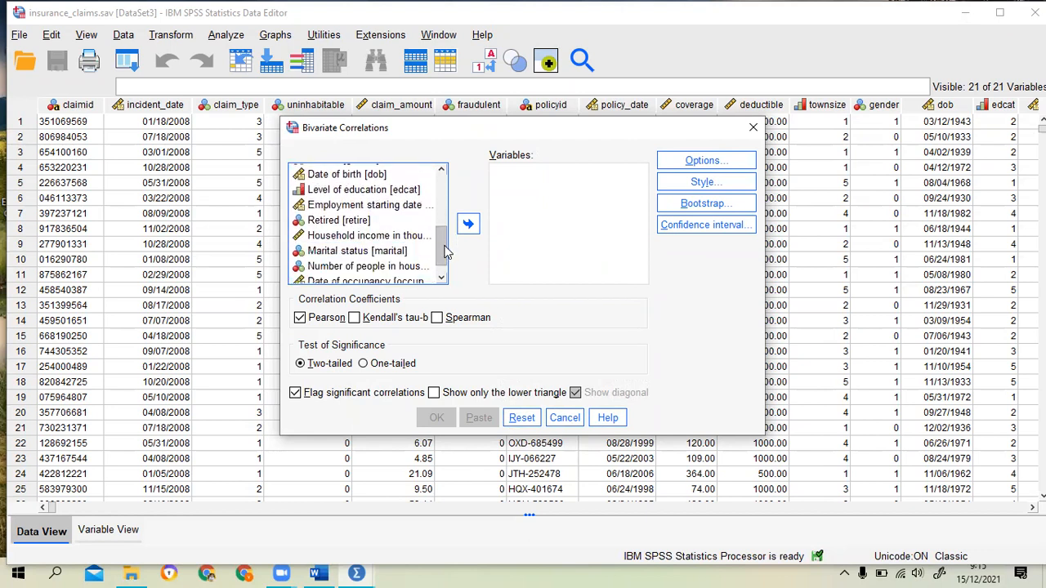
left_click(350, 216)
left_click(468, 223)
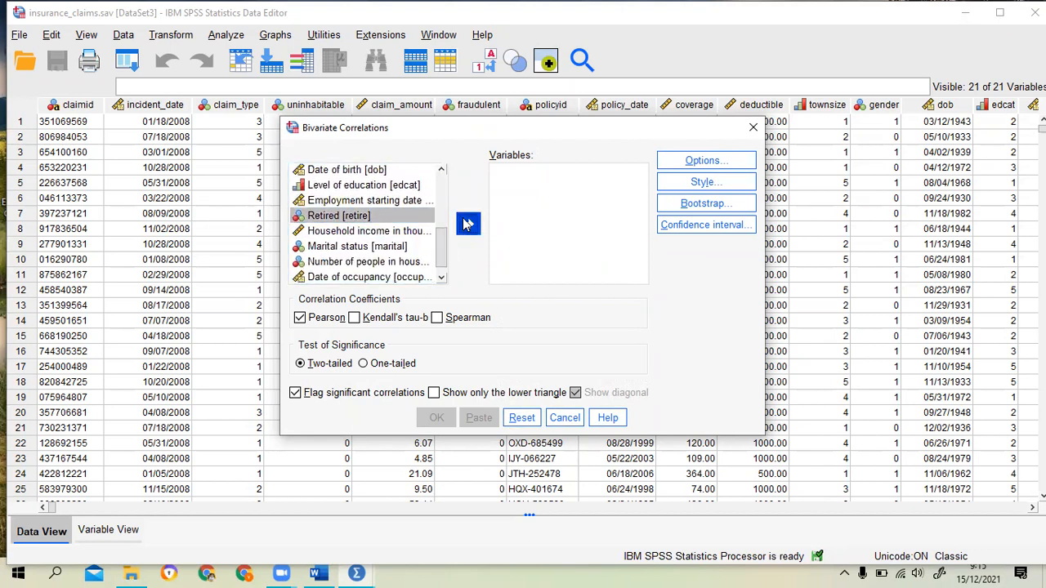
left_click_drag(435, 262, 439, 182)
left_click(362, 188)
left_click(468, 223)
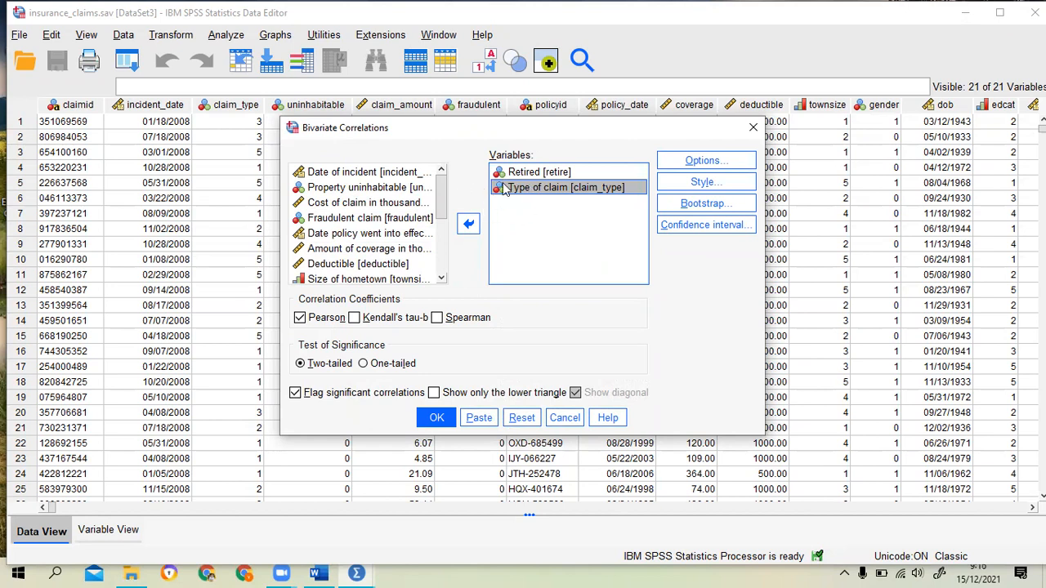
Select Kendall's tau-b instead of Pearson as the correlation coefficient, and check the choice against case 2 in Korelasi.docx
left_click(354, 318)
left_click(300, 318)
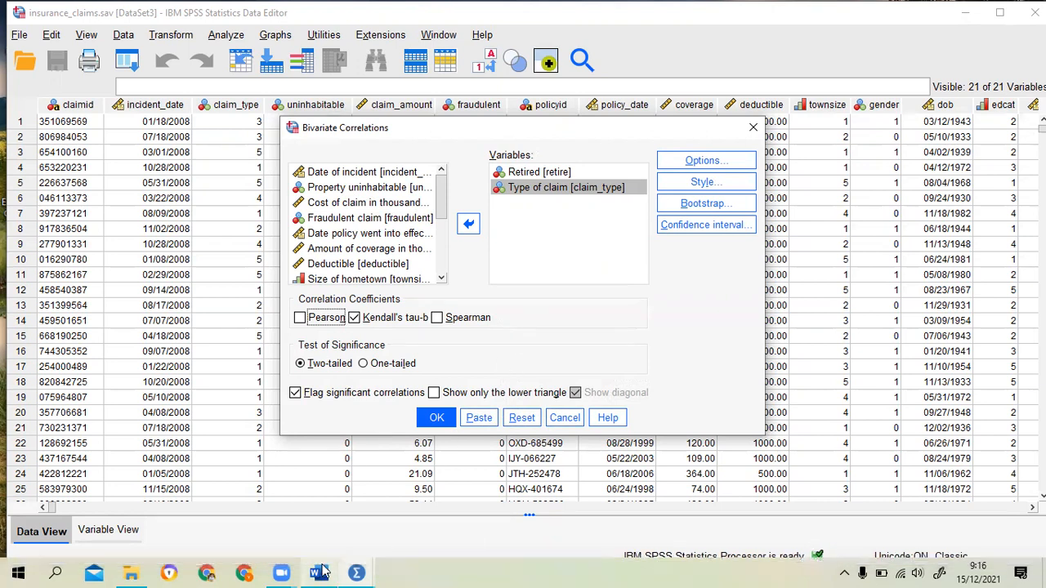
mouse_move(321, 572)
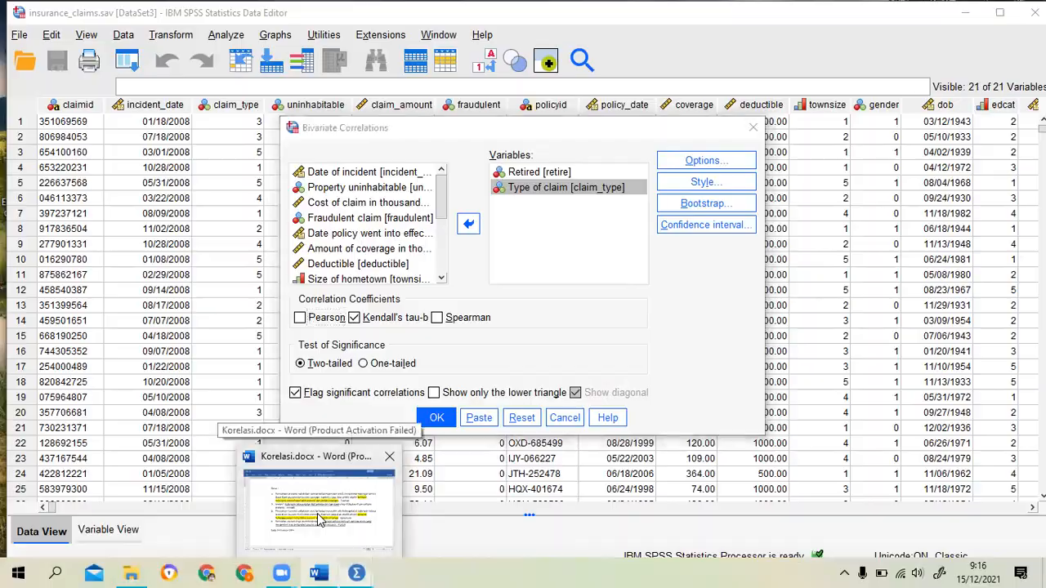
left_click(343, 507)
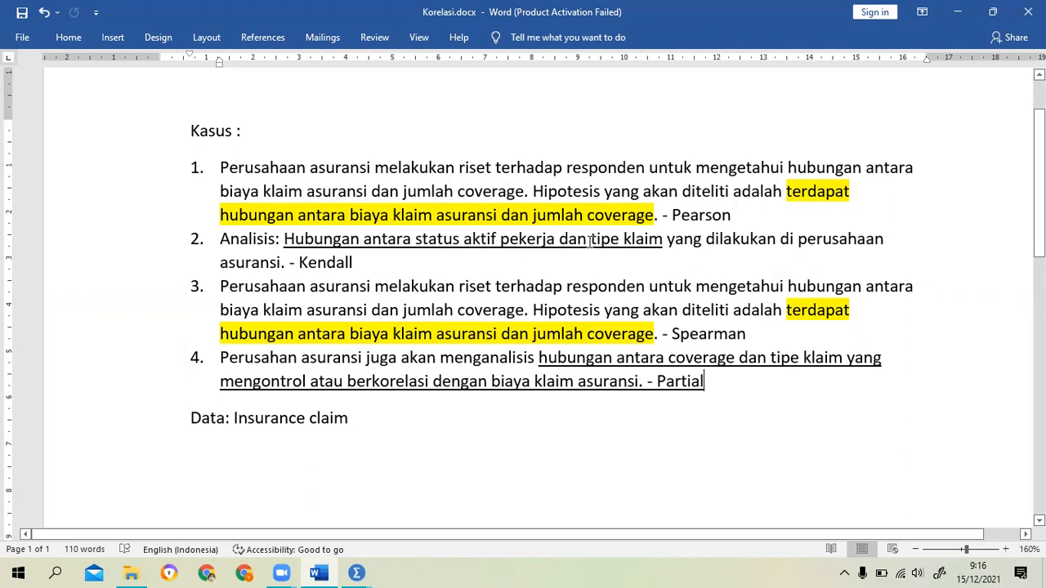
left_click(958, 12)
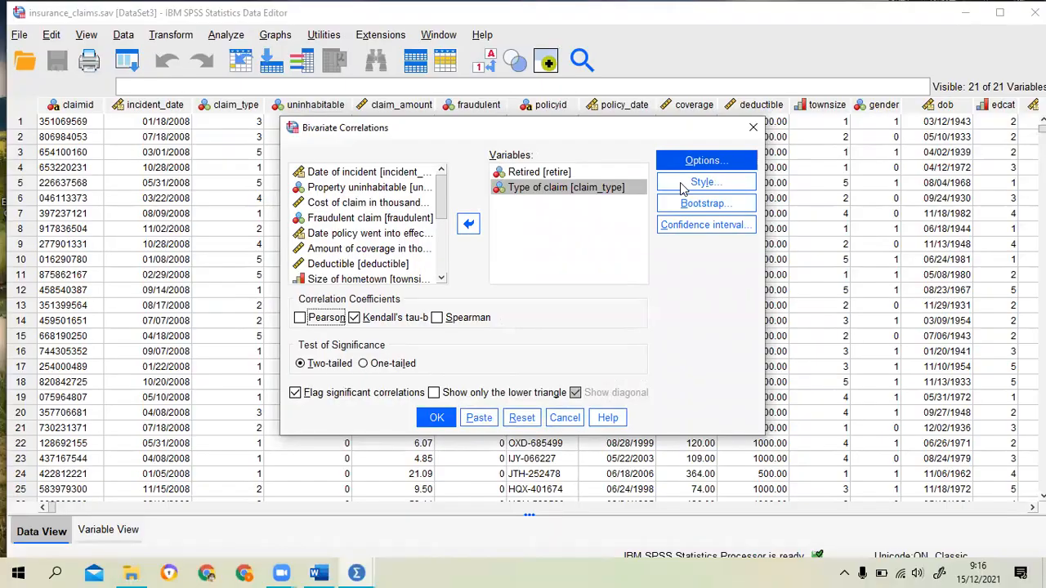
Disable confidence interval estimation for the bivariate correlation and run the Kendall analysis
left_click(708, 225)
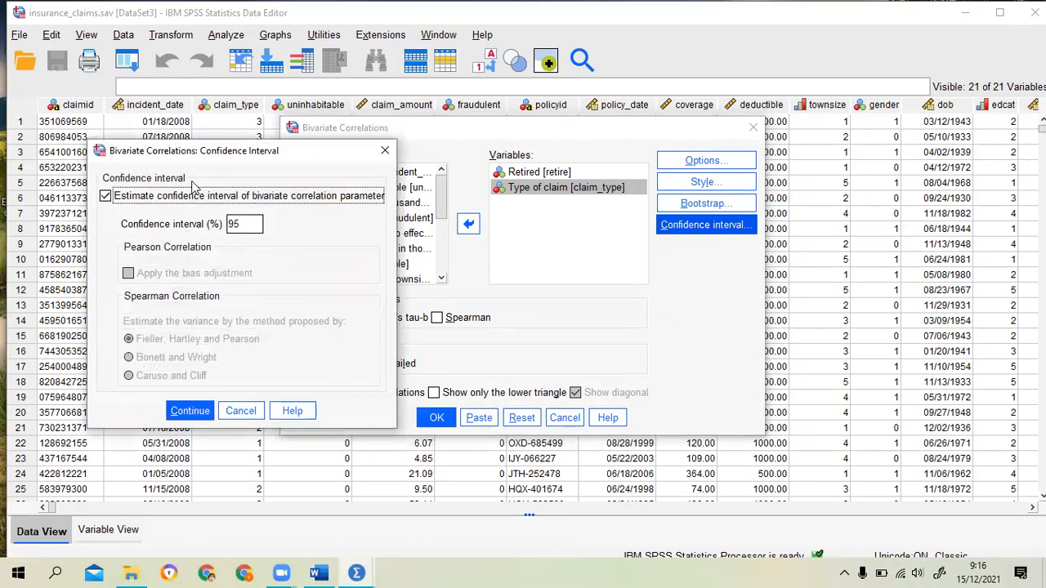
left_click(106, 196)
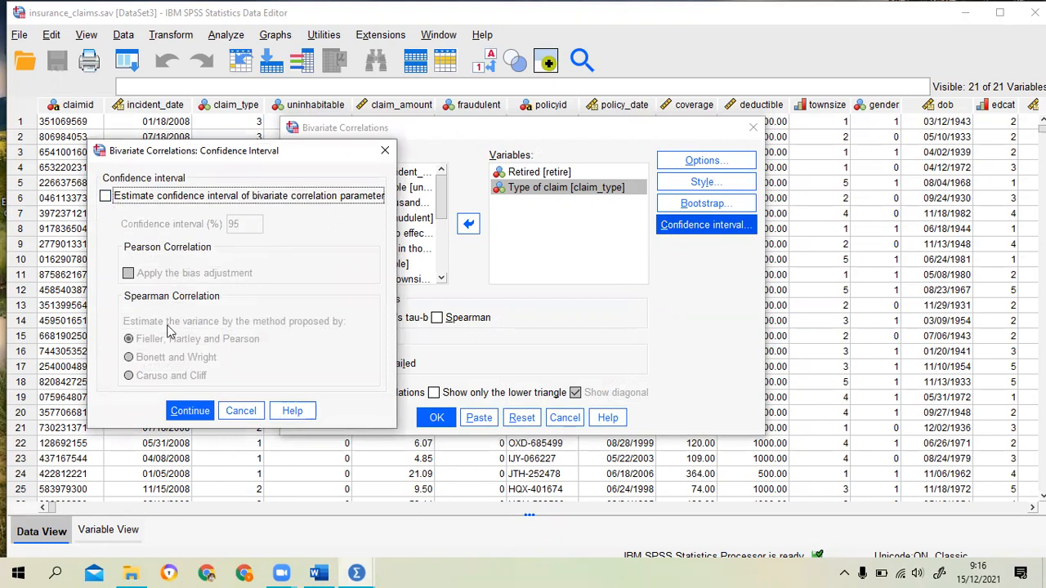
left_click(190, 411)
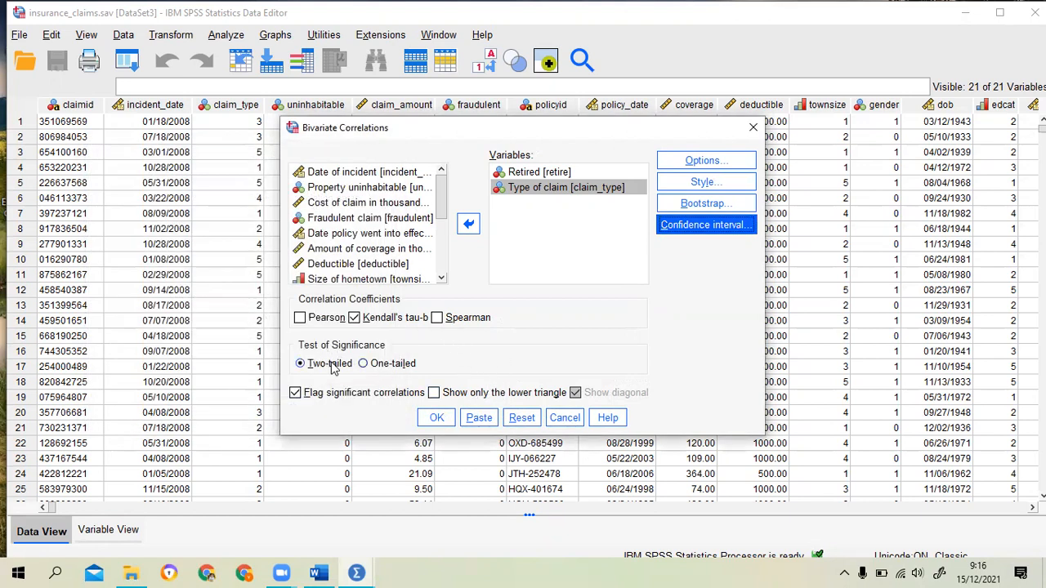
left_click(440, 417)
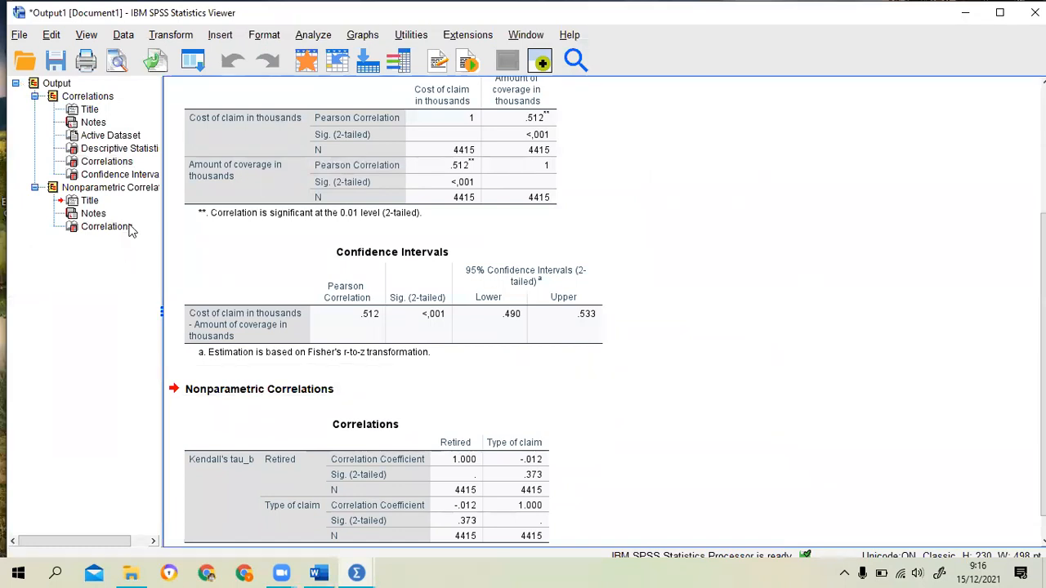
Examine the Kendall's tau_b Correlations table in an enlarged print preview, and close the preview
left_click(125, 227)
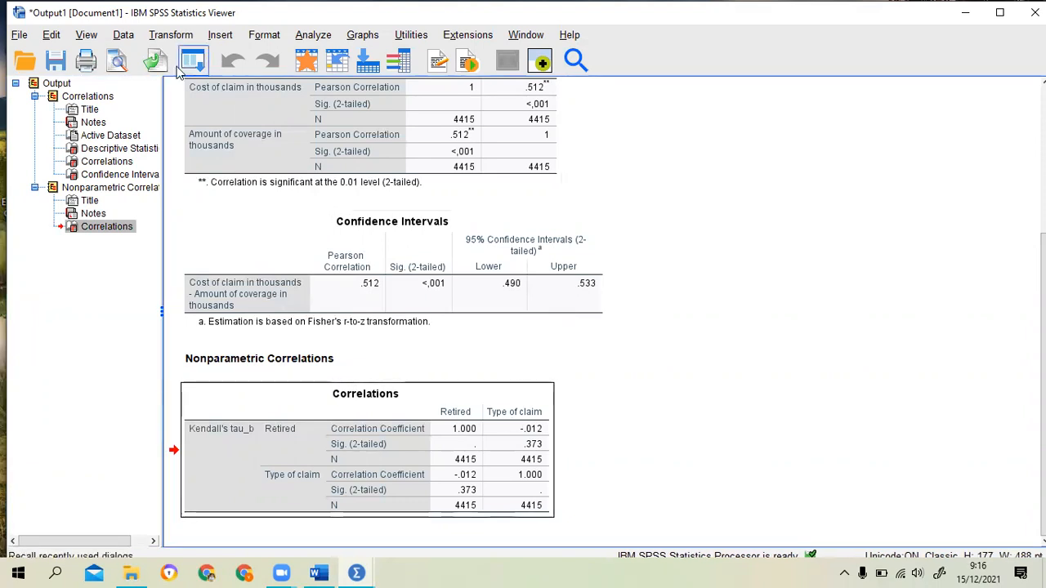
left_click(117, 65)
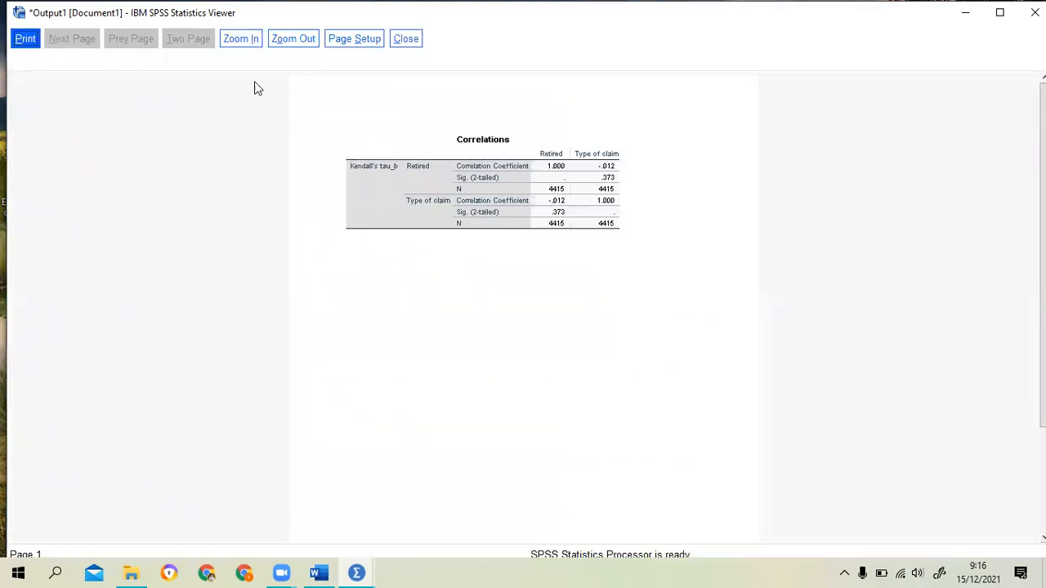
left_click(241, 39)
left_click(251, 48)
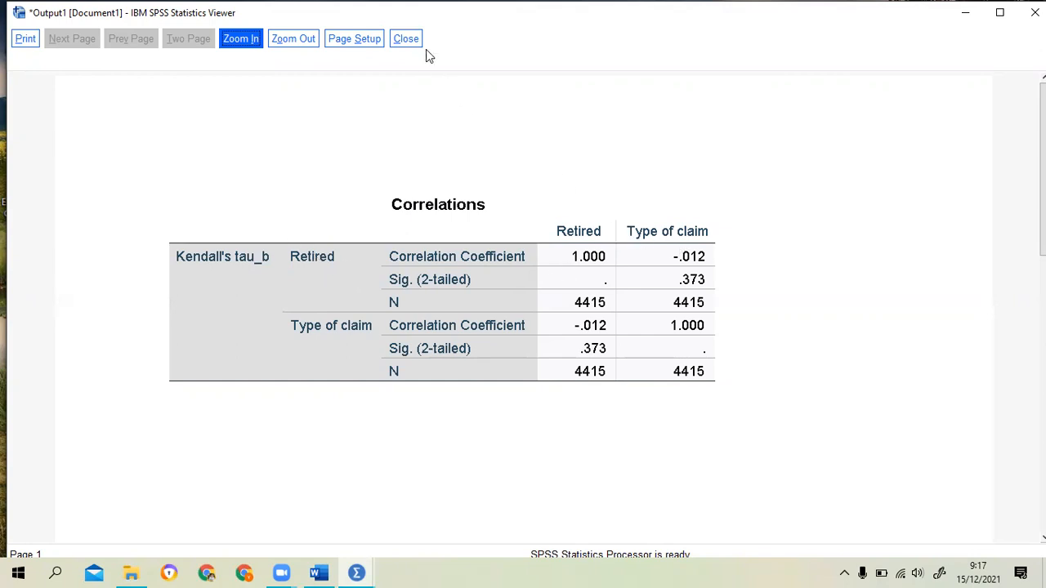
left_click(408, 39)
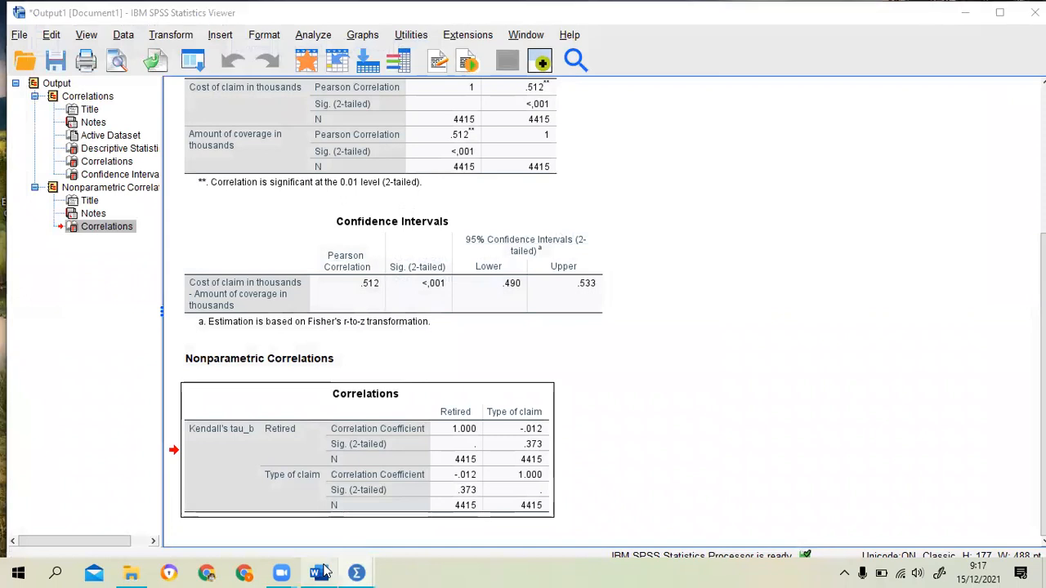
Review case 3 in Korelasi.docx, and reset the bivariate correlation settings for insurance_claims.sav
left_click(320, 573)
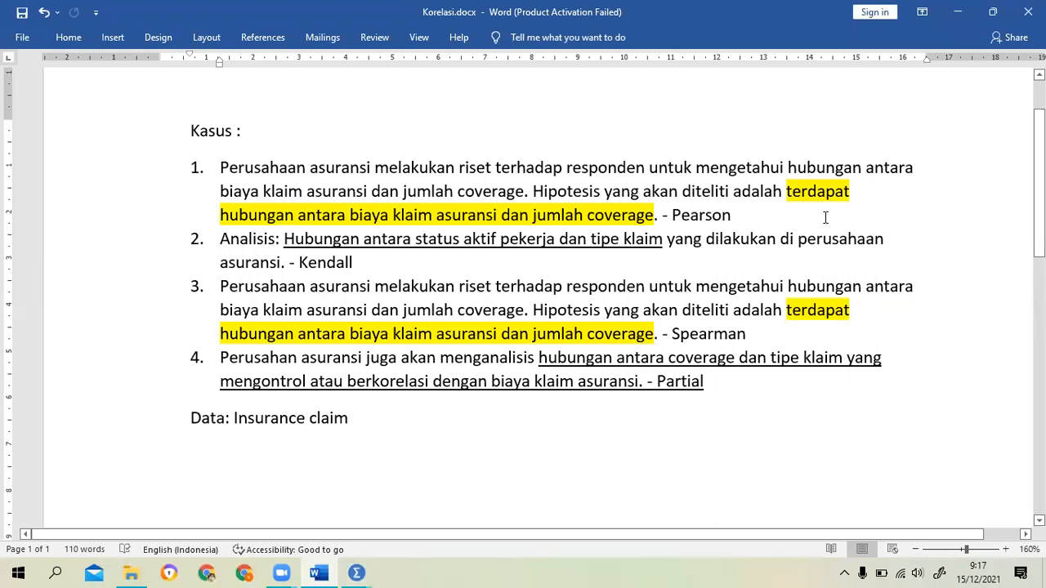
key("alt+Tab")
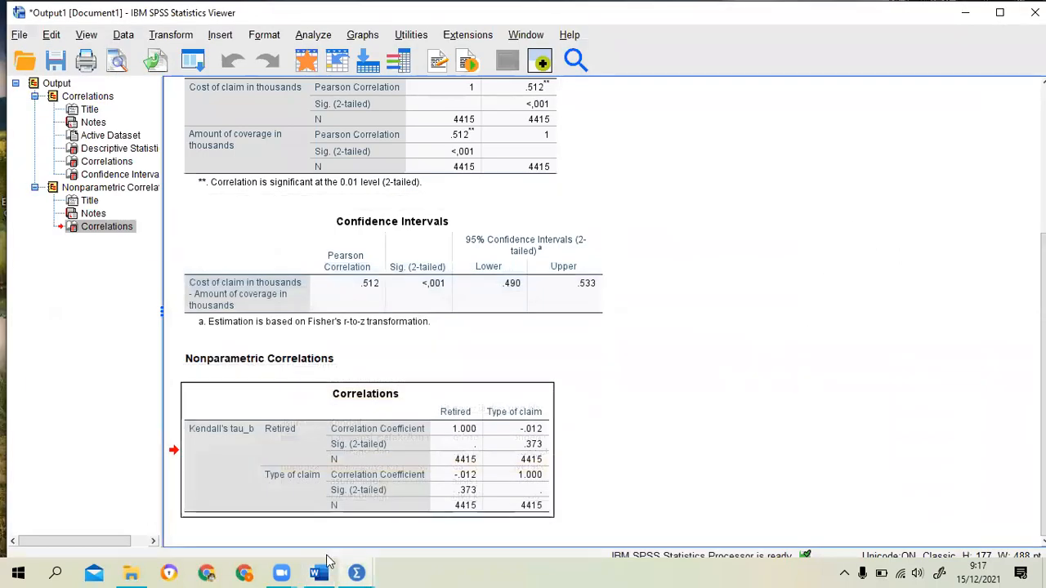
mouse_move(356, 572)
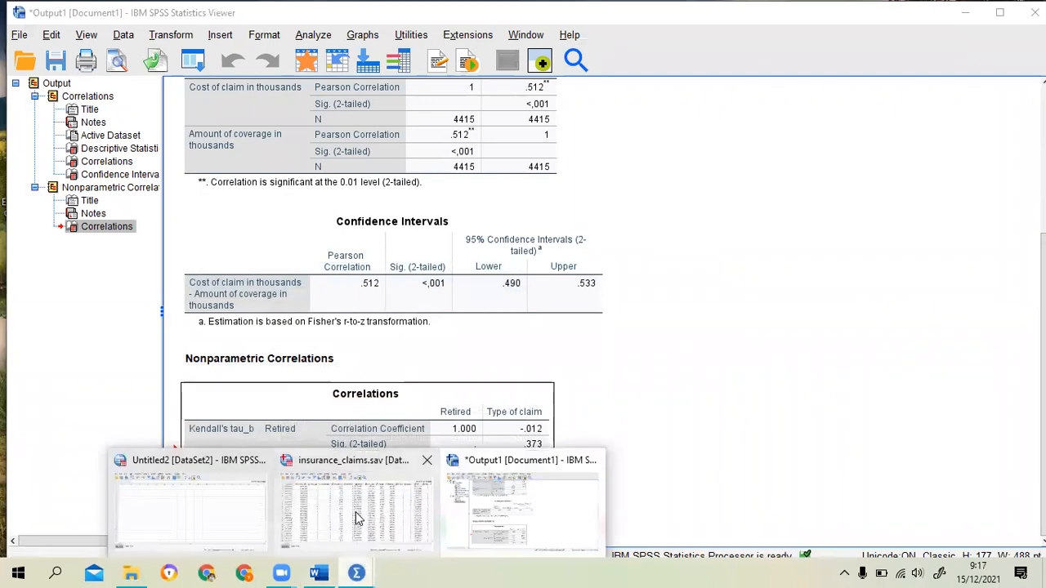
left_click(356, 511)
left_click(229, 35)
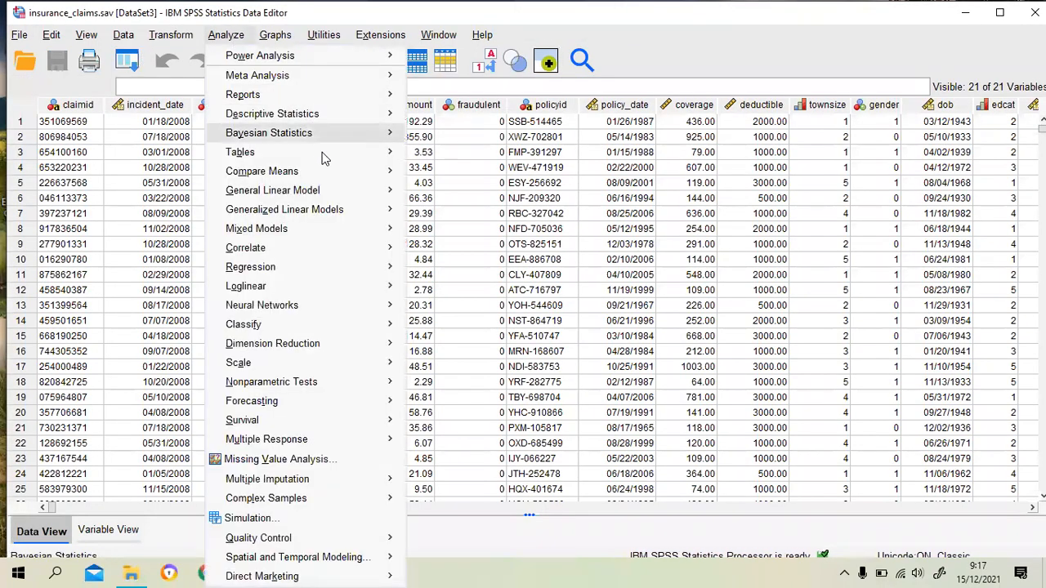
mouse_move(354, 252)
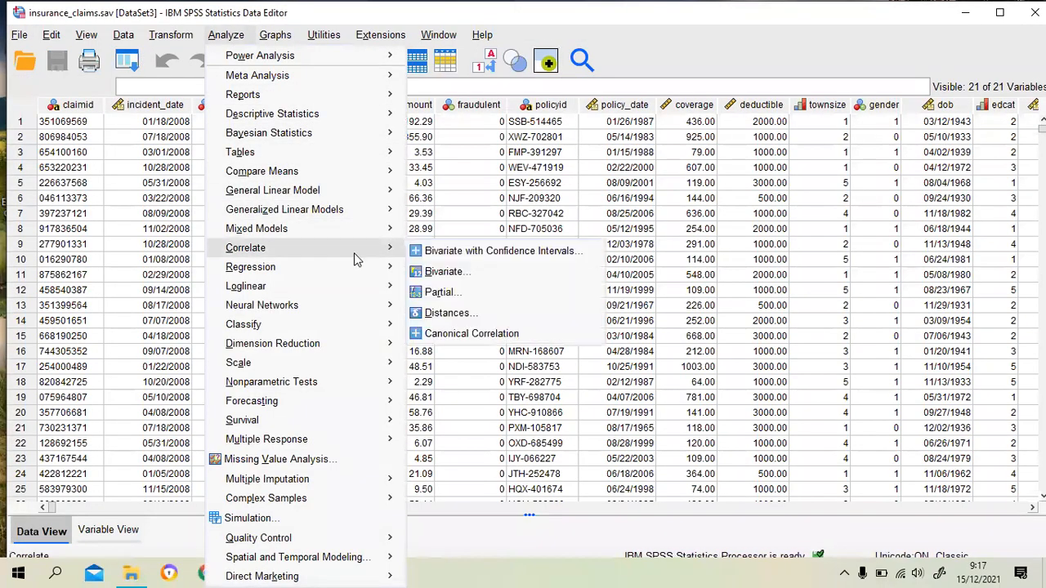
left_click(462, 273)
left_click(521, 417)
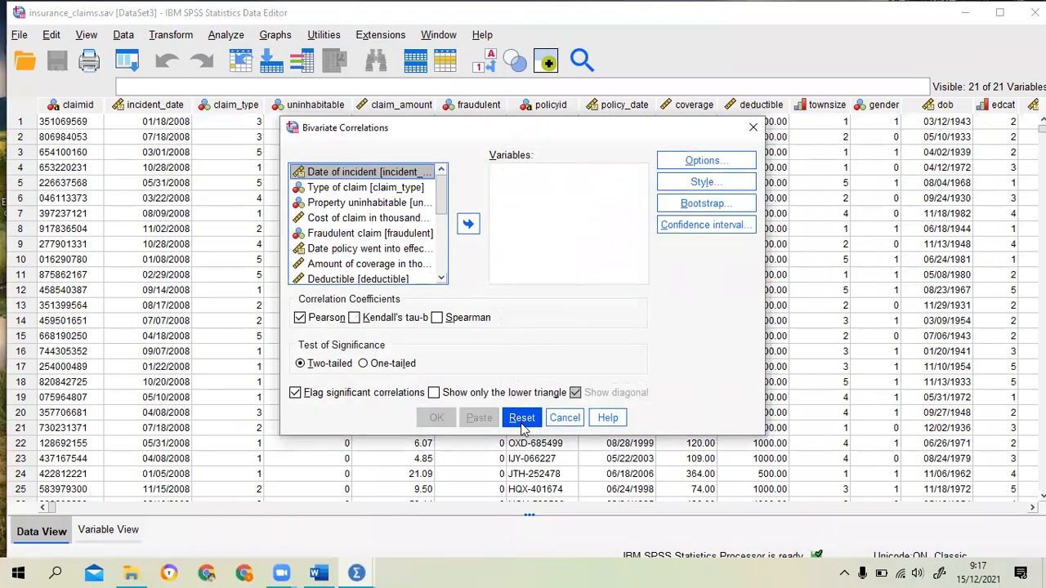
Check case 3 in Korelasi.docx, and add Level of education and Size of hometown as the bivariate correlation variables
left_click_drag(440, 209, 439, 268)
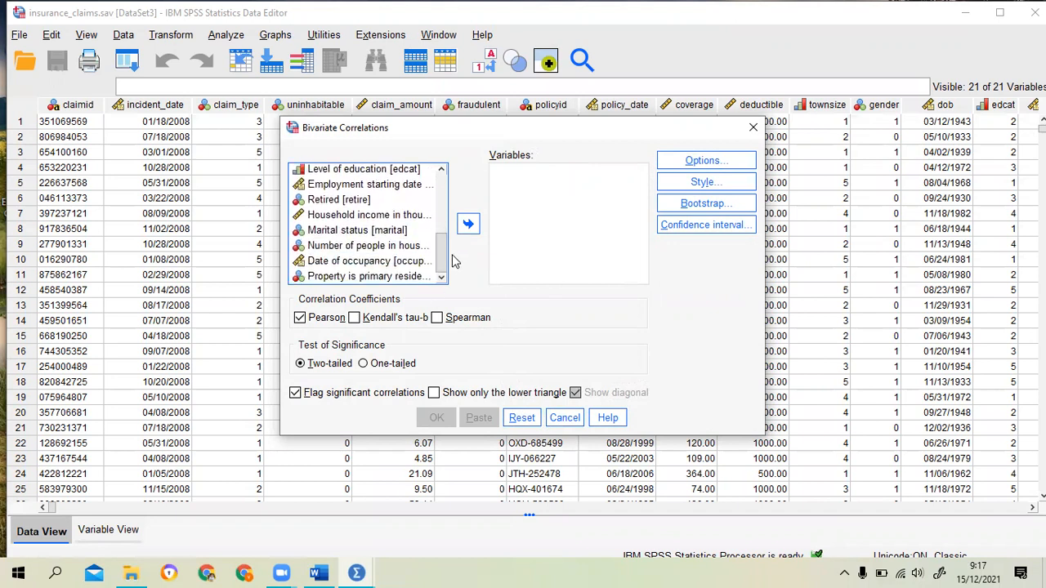
left_click_drag(439, 259, 441, 241)
left_click(319, 573)
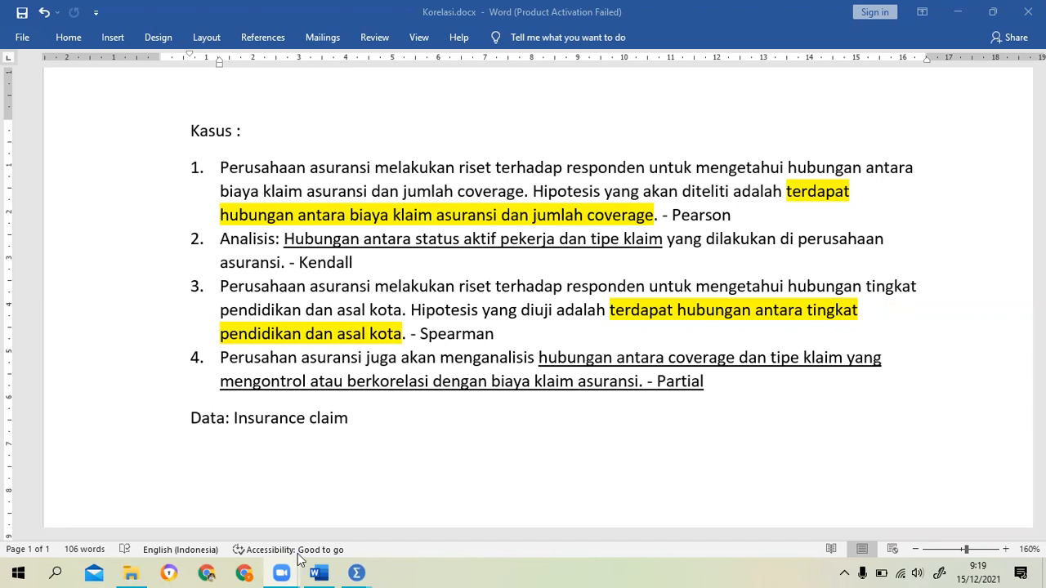
mouse_move(356, 572)
left_click(369, 526)
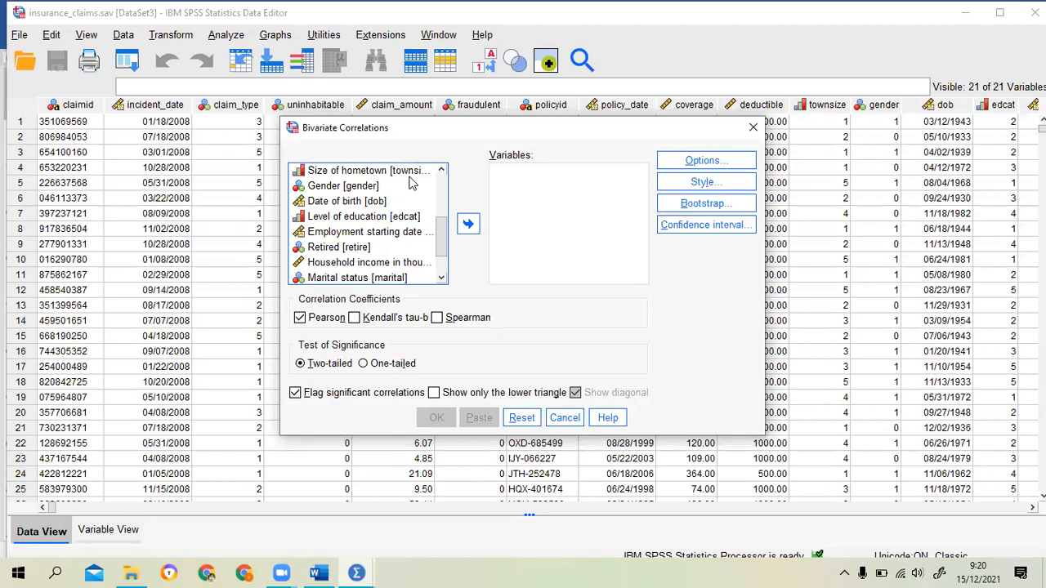
left_click(333, 216)
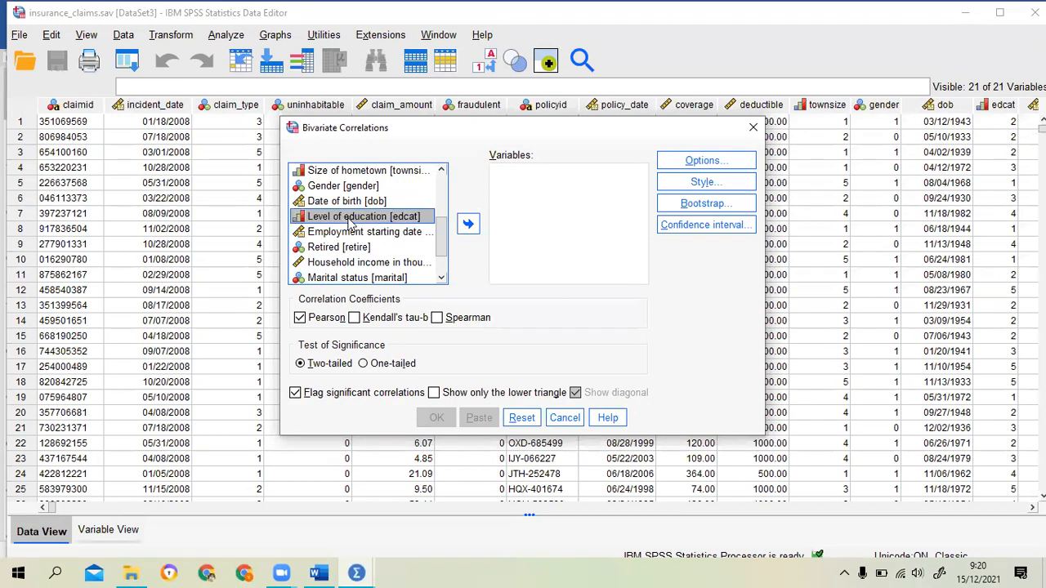
left_click(469, 226)
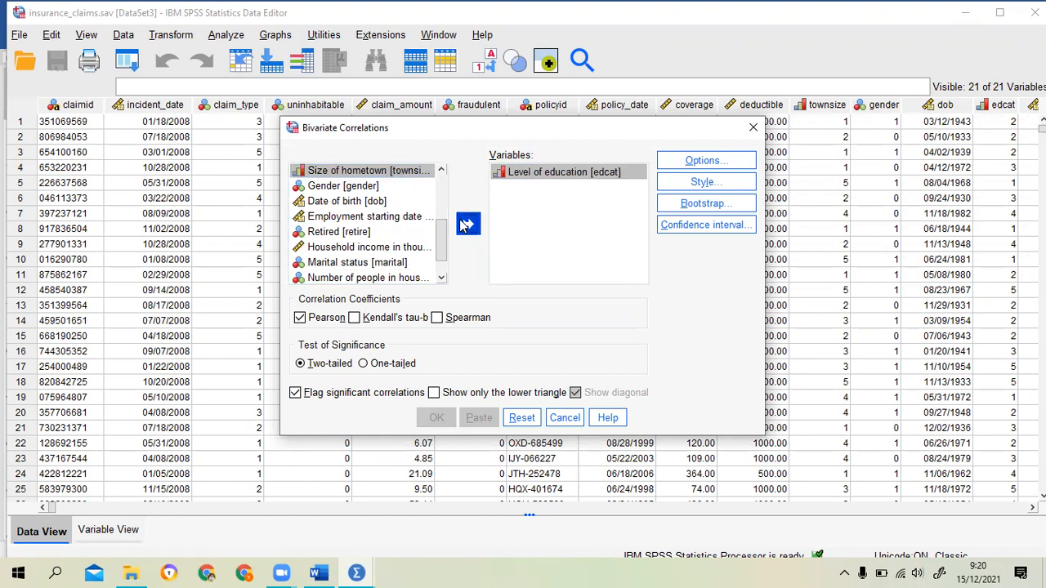
left_click(465, 225)
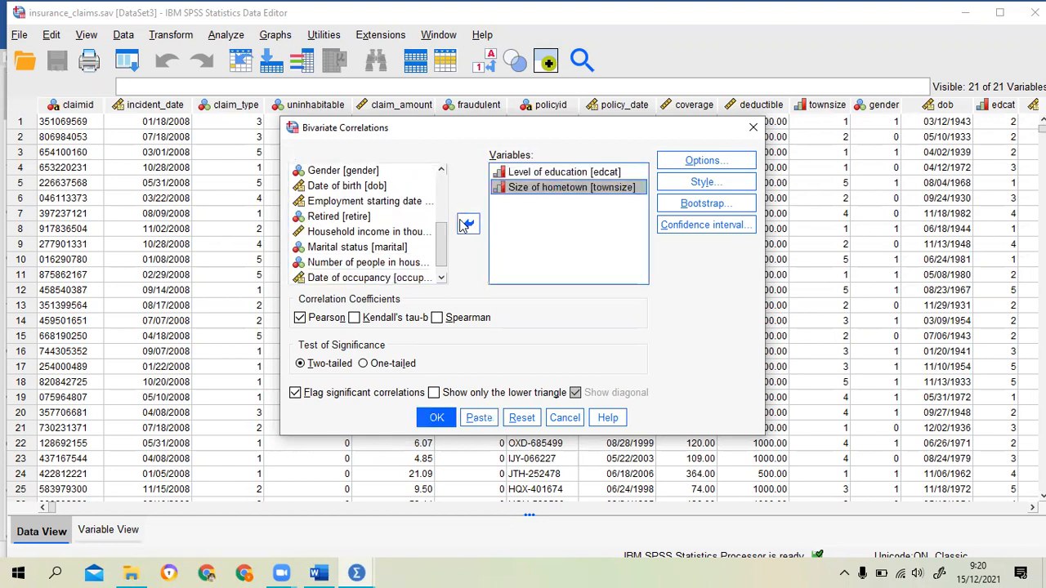
Select Spearman instead of Pearson as the correlation coefficient, keeping missing values excluded pairwise
left_click(300, 318)
left_click(438, 319)
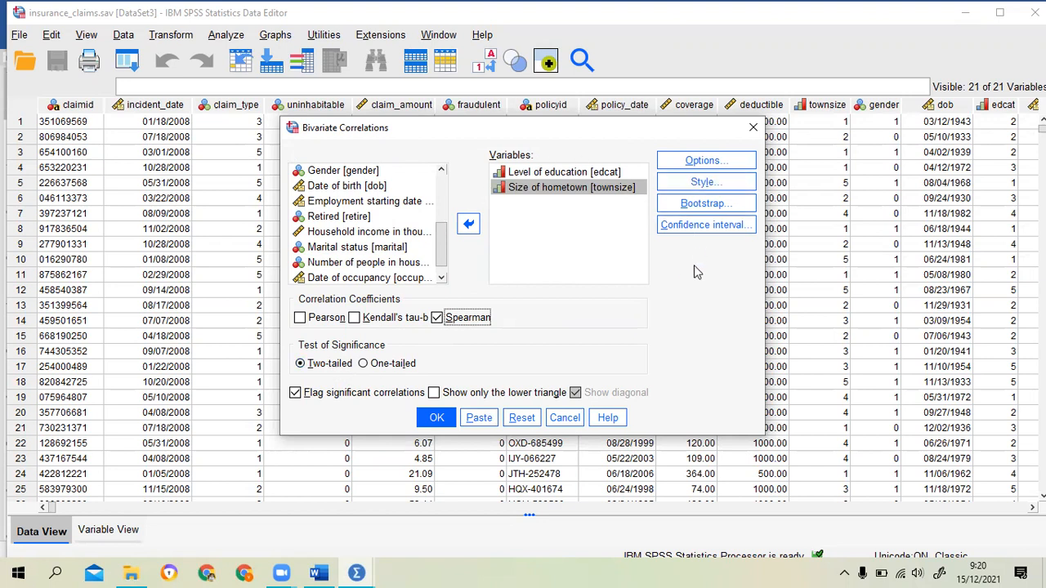
left_click(695, 166)
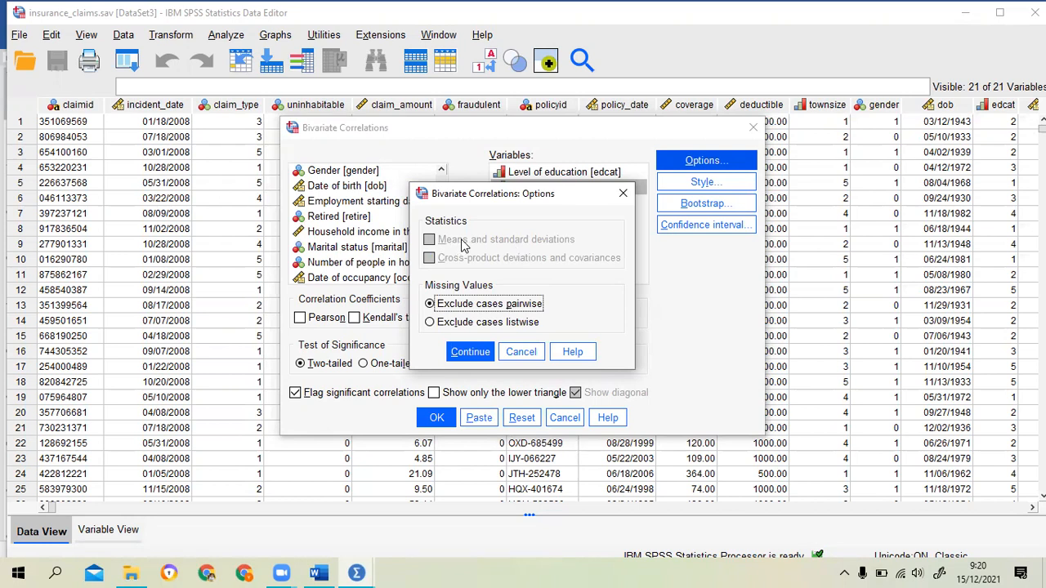
left_click(484, 351)
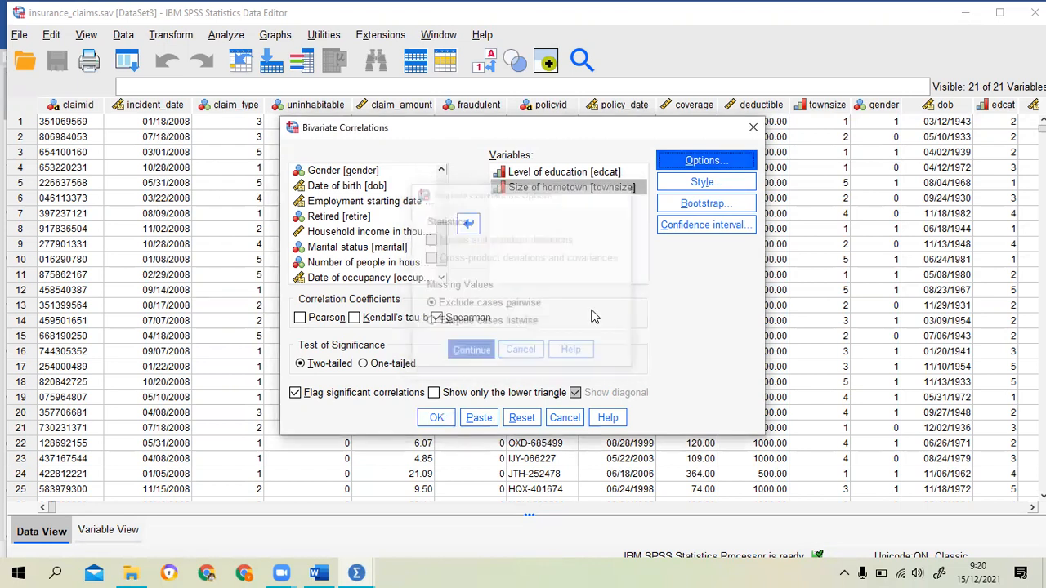
Leave confidence interval estimation off and run the Spearman analysis
left_click(738, 229)
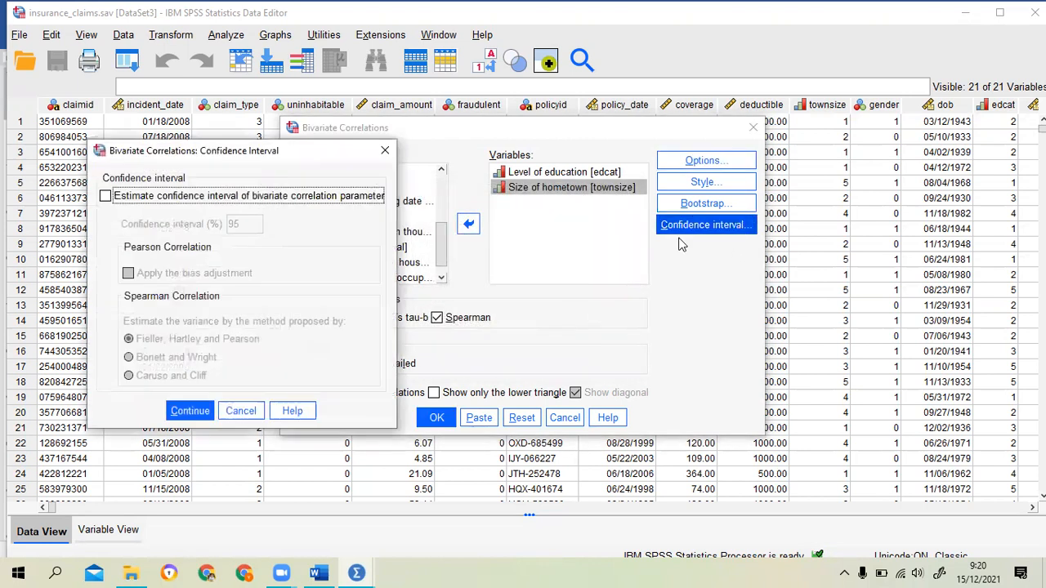
left_click(241, 411)
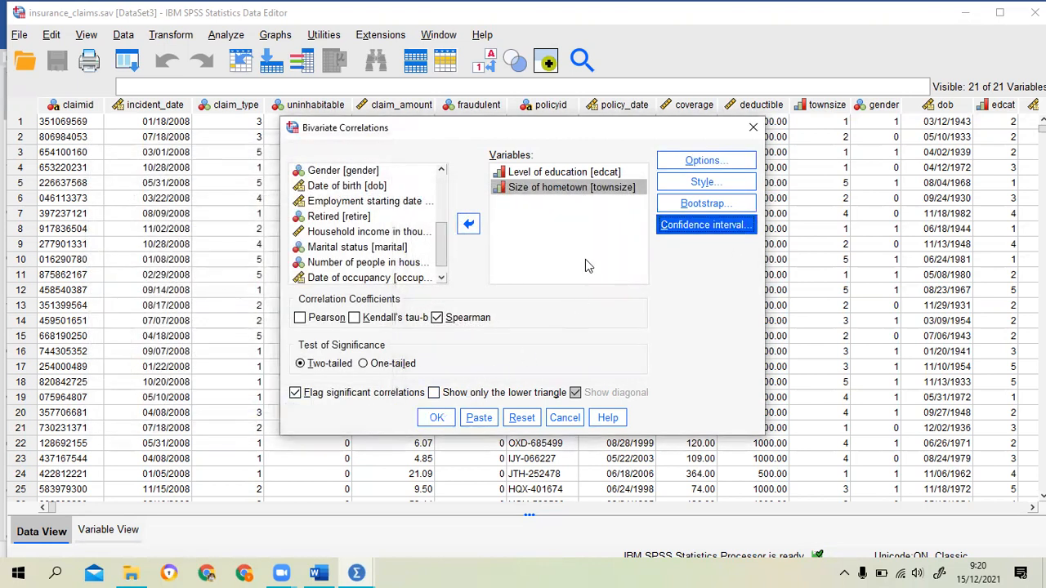
left_click(434, 417)
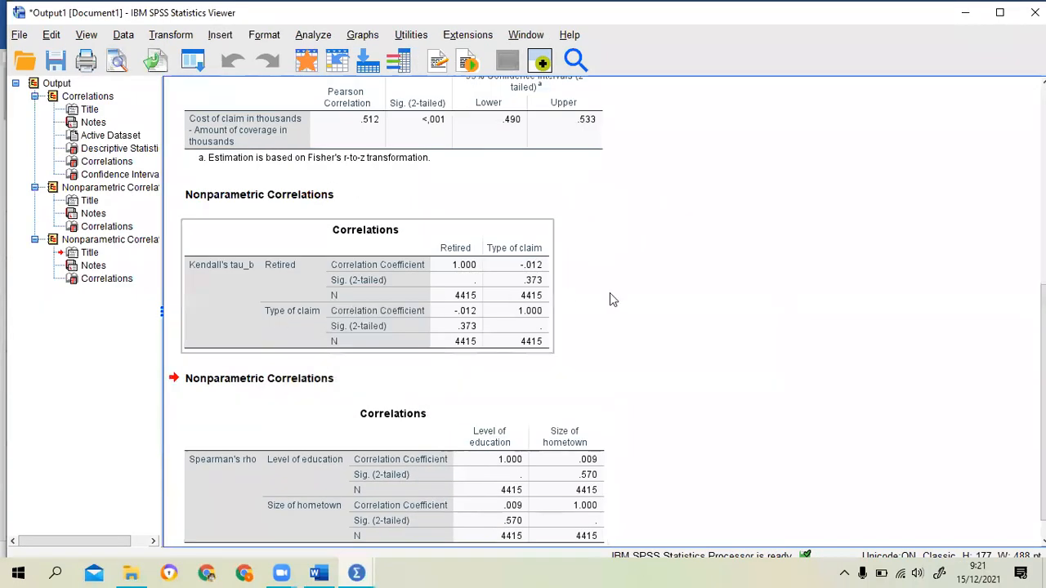
Examine the Spearman's rho Correlations table in an enlarged print preview, and close the preview
scroll(619, 368, "down", 1)
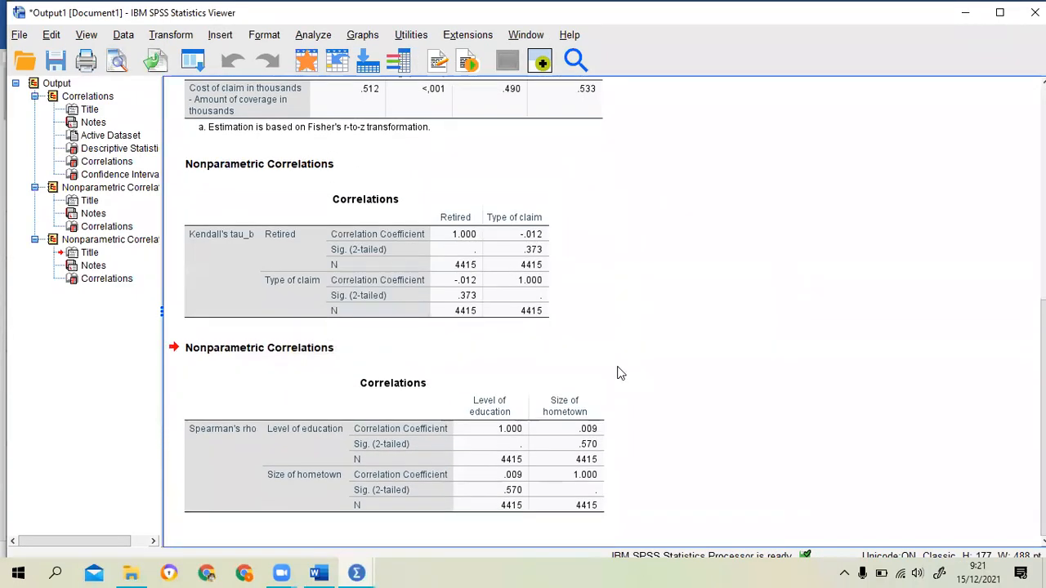
left_click(280, 352)
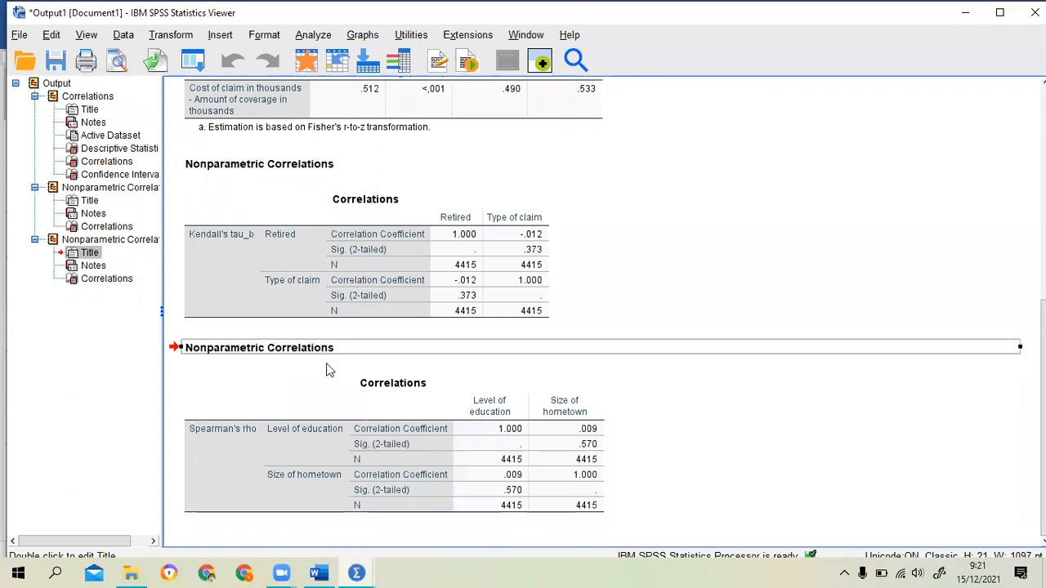
left_click(332, 385)
left_click(117, 60)
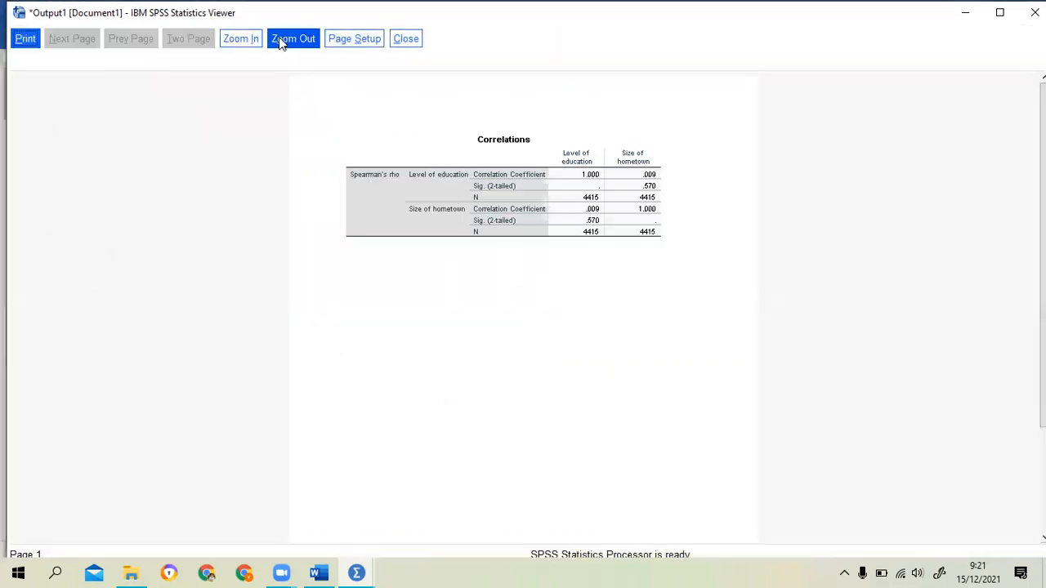
left_click(253, 39)
left_click(254, 38)
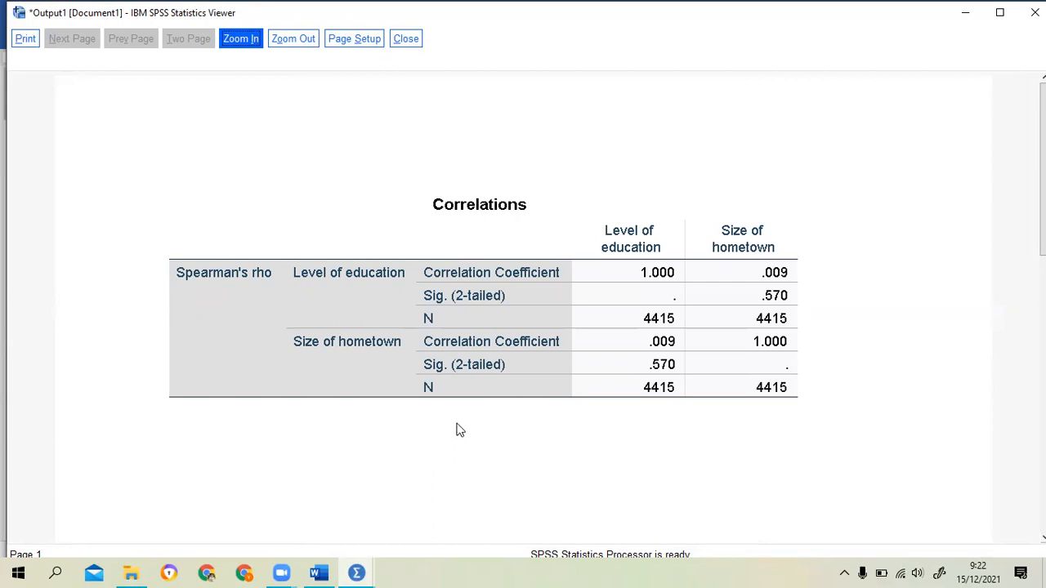
left_click(407, 39)
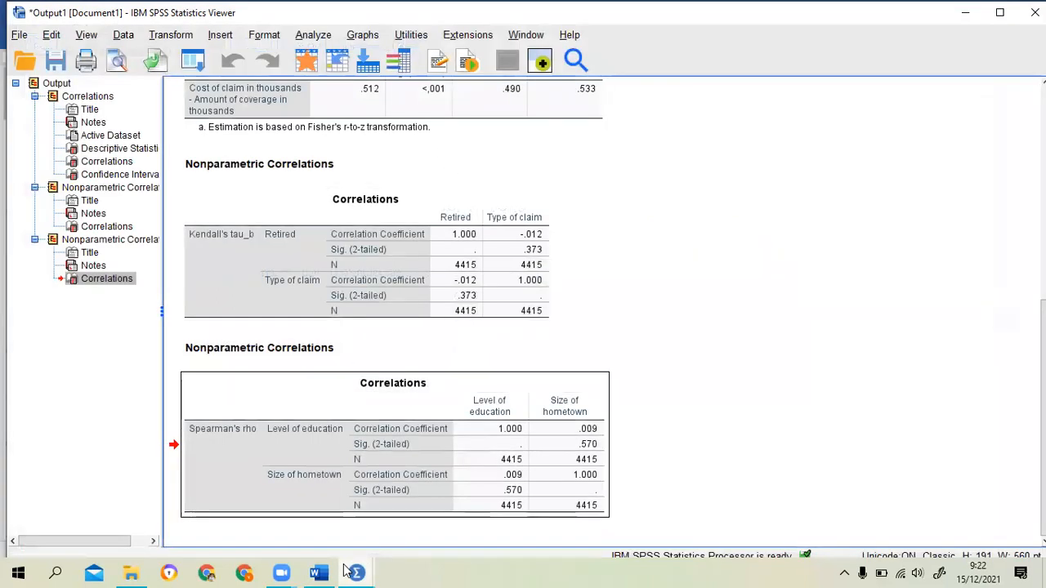
Review case 4 in Korelasi.docx, and open the Partial Correlations setup for insurance_claims.sav
left_click(319, 572)
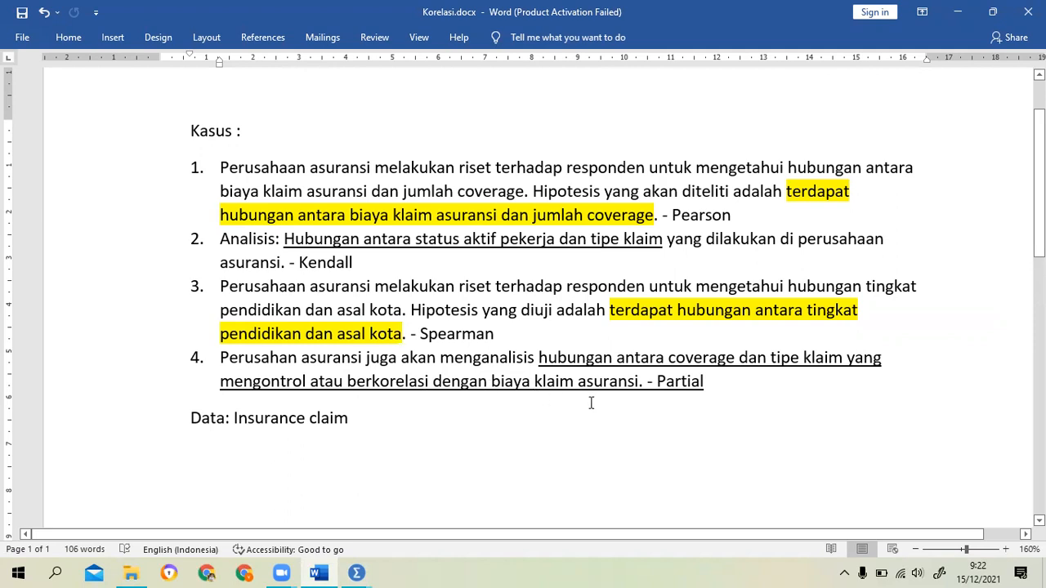
left_click(355, 572)
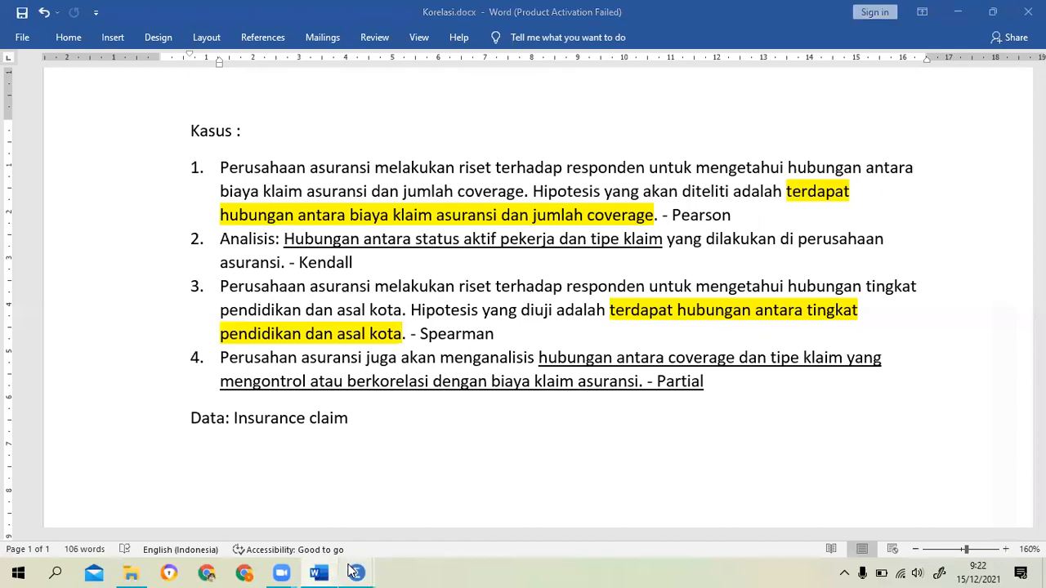
left_click(353, 500)
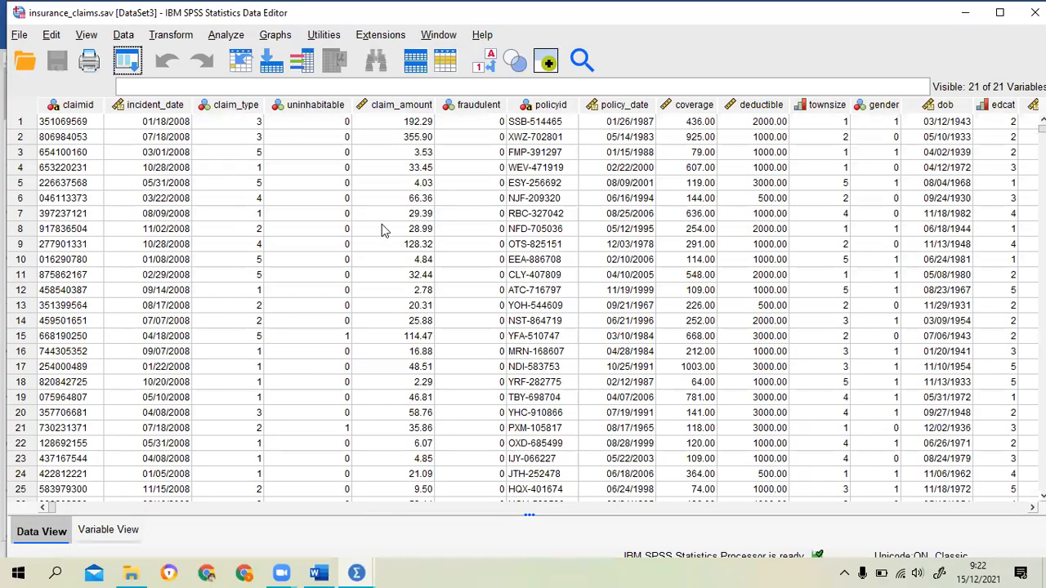
left_click(227, 36)
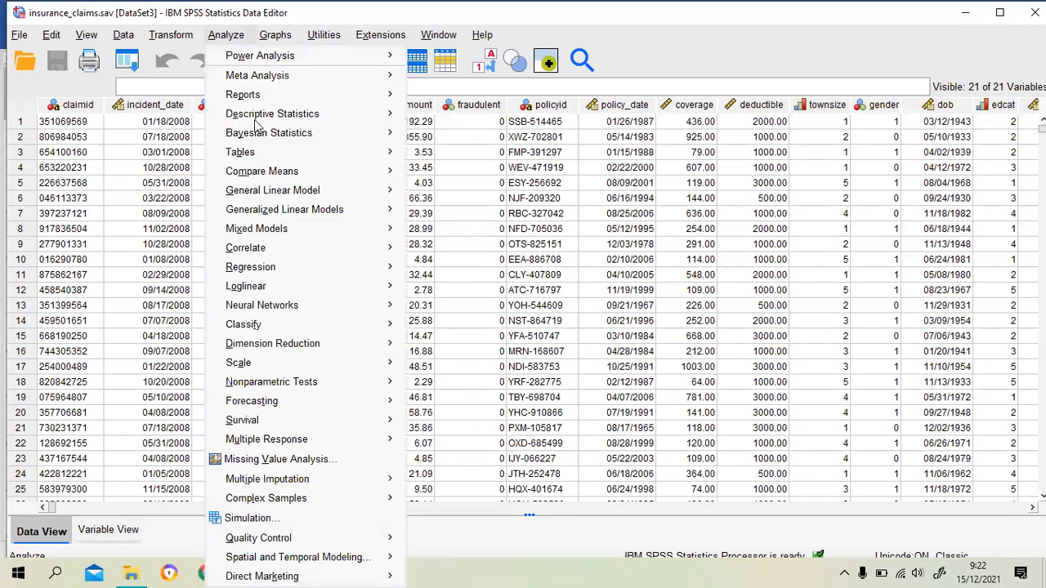
mouse_move(352, 247)
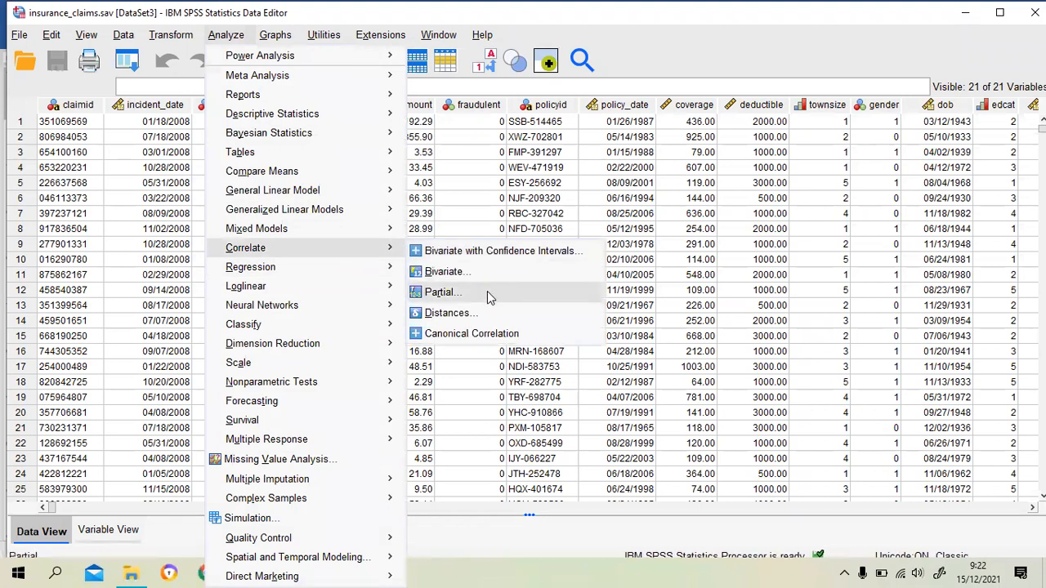
left_click(488, 295)
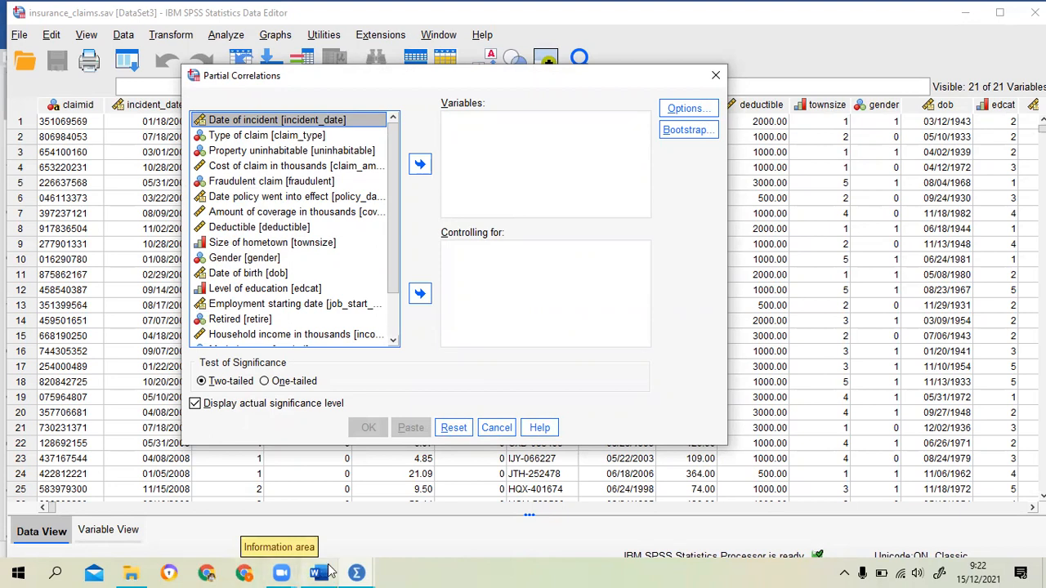
Check case 4 in Korelasi.docx again, and add Amount of coverage and Type of claim as the partial correlation variables
mouse_move(330, 571)
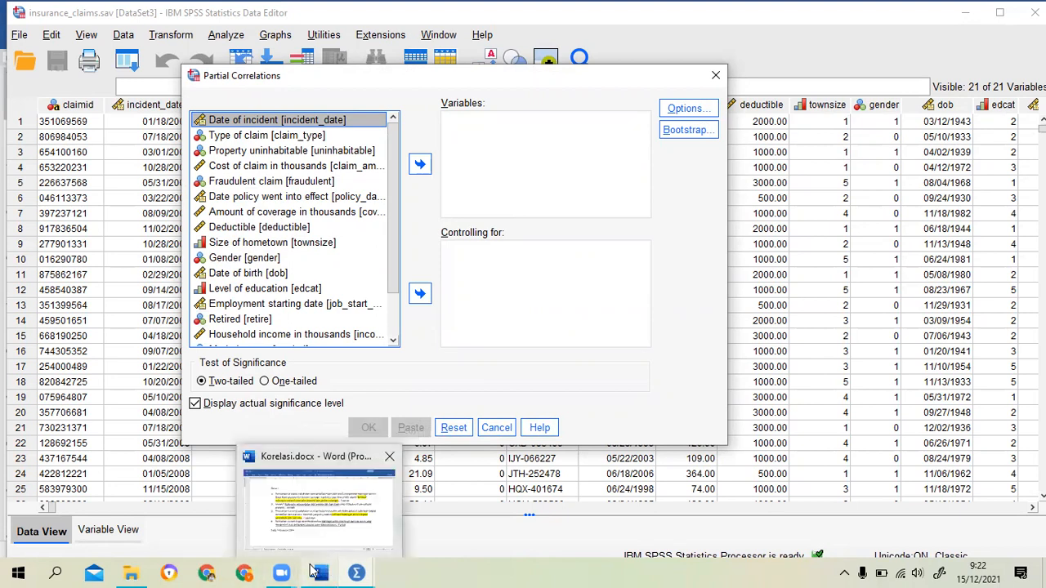
left_click(331, 531)
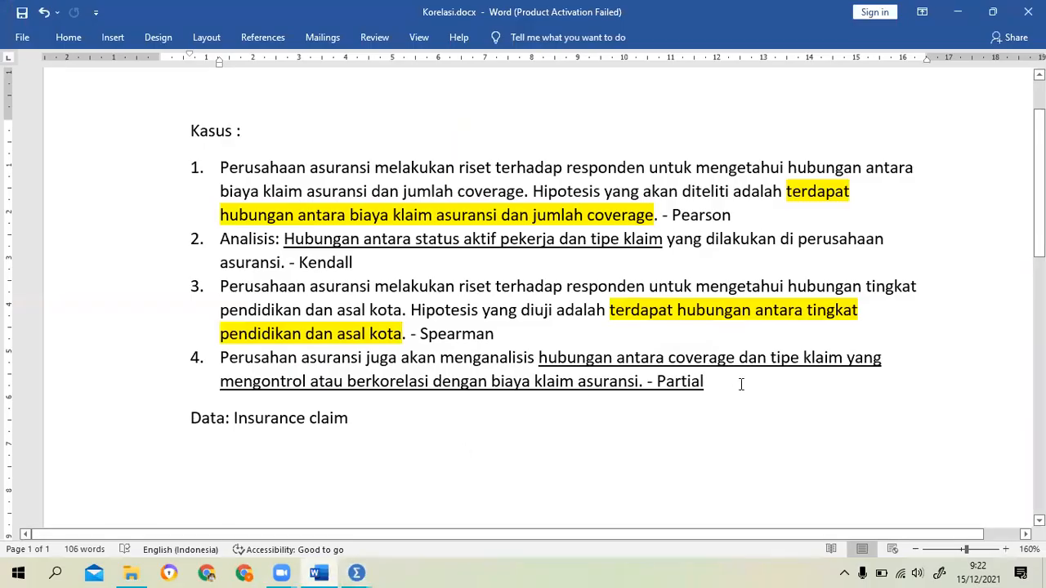
left_click(958, 12)
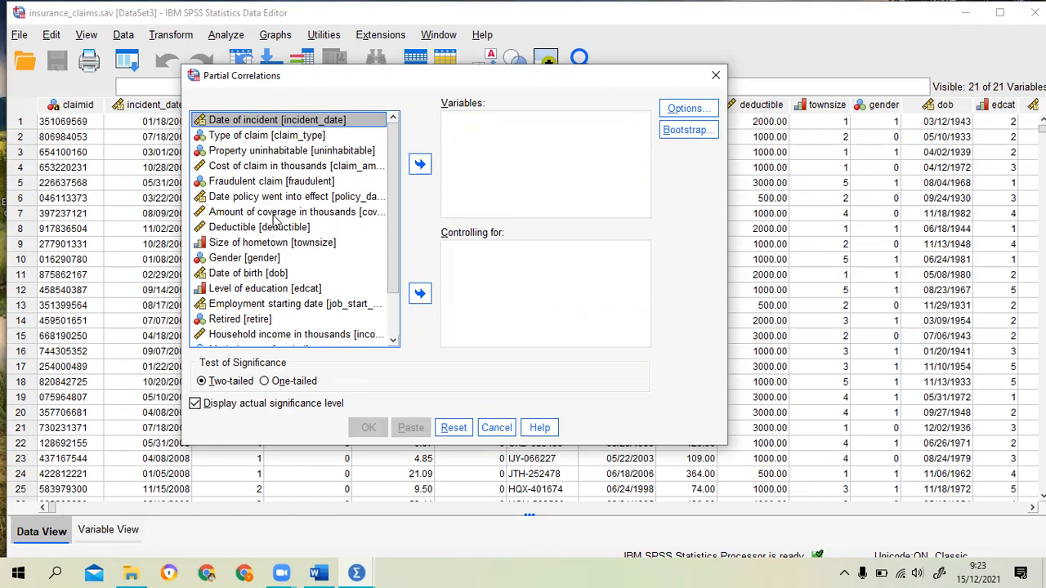
left_click(275, 214)
left_click(420, 164)
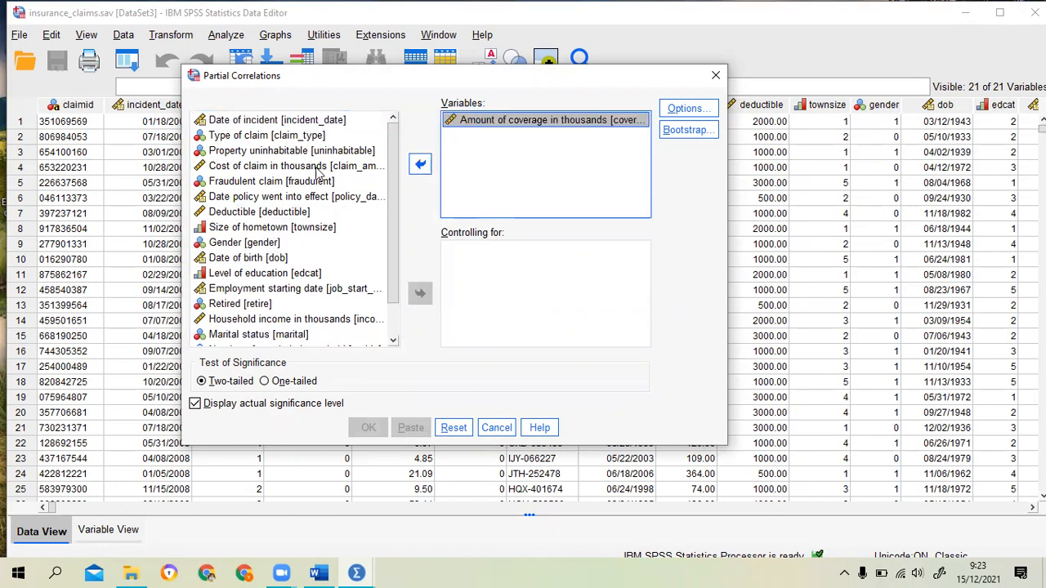
left_click(296, 137)
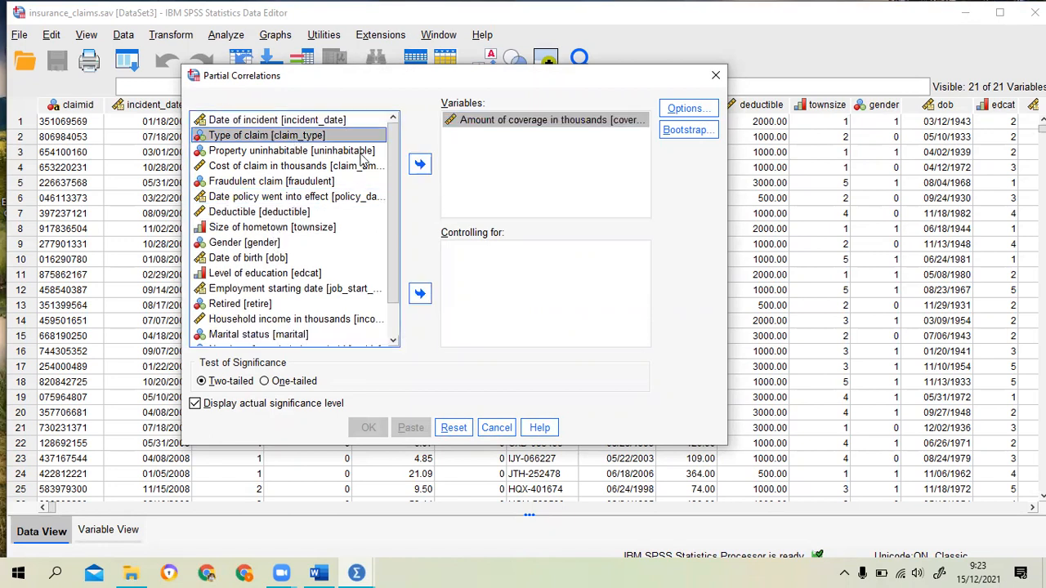
left_click(418, 166)
Confirm the control variable against case 4 in Korelasi.docx, and set Cost of claim in thousands as the variable controlled for
mouse_move(324, 572)
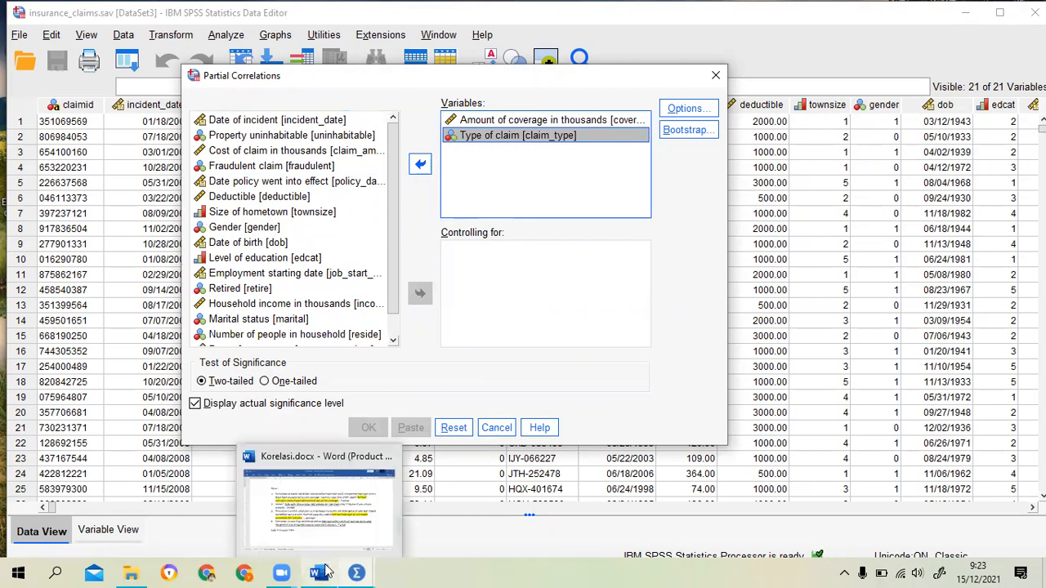
left_click(321, 503)
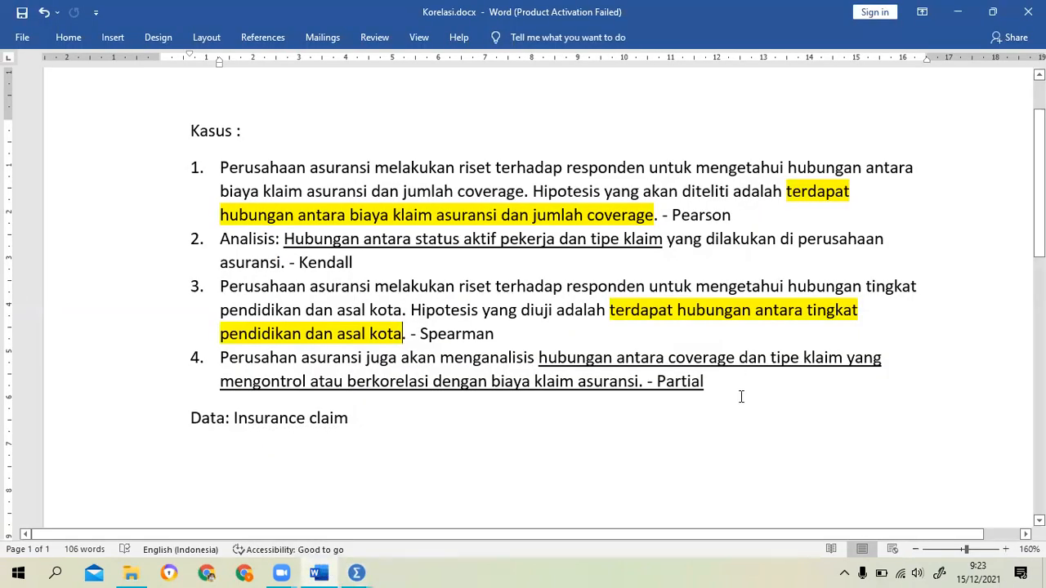
left_click(958, 11)
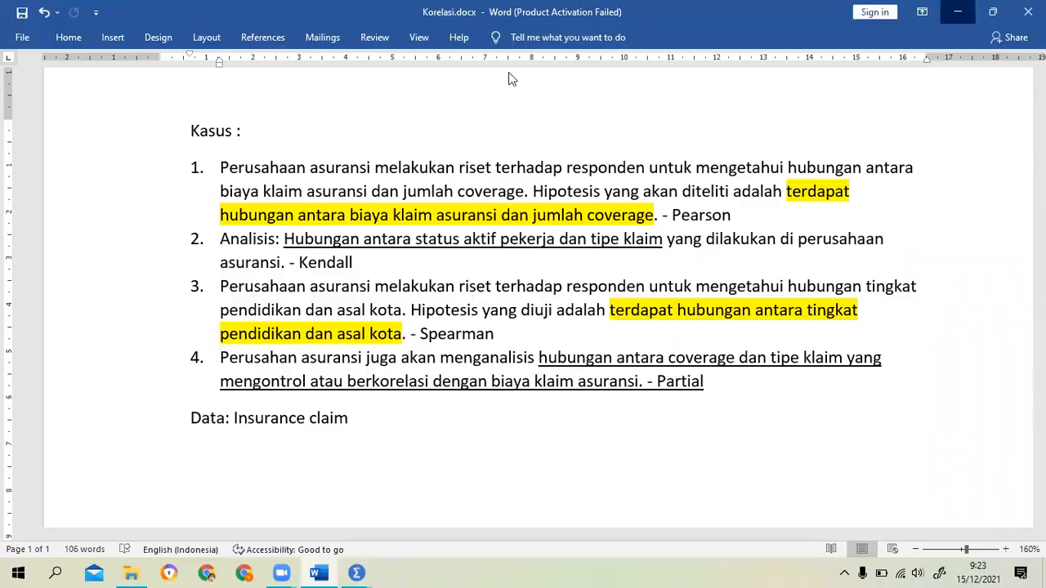
left_click(261, 152)
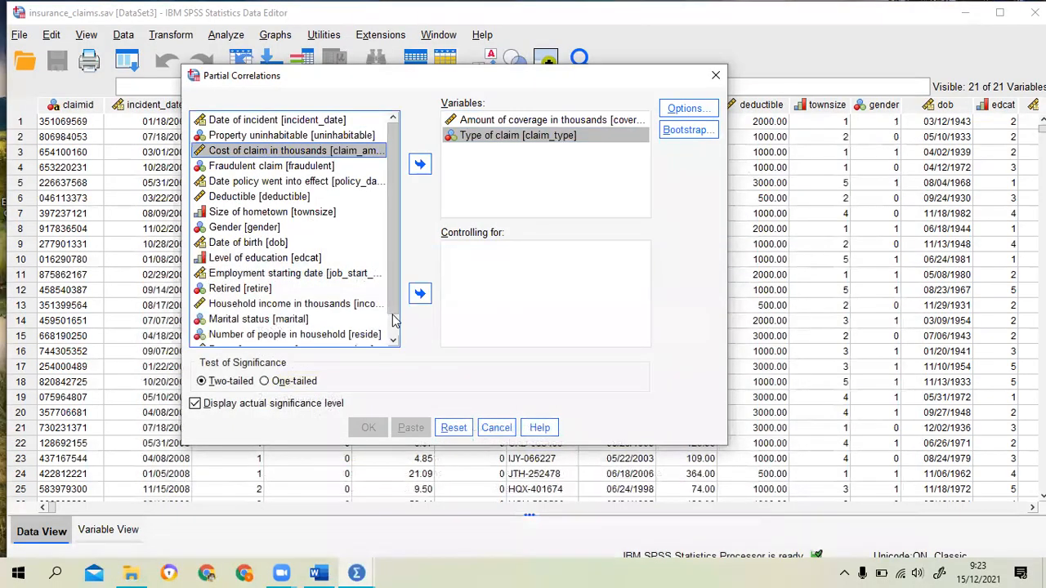
left_click(419, 294)
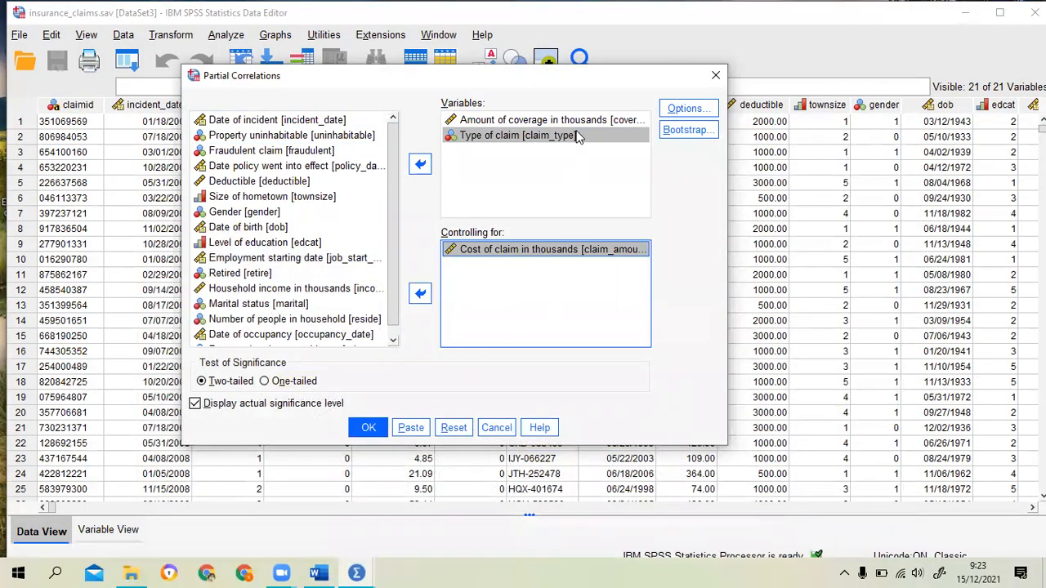
Include means and standard deviations and zero-order correlations in the partial correlation output, and run the analysis
left_click(672, 110)
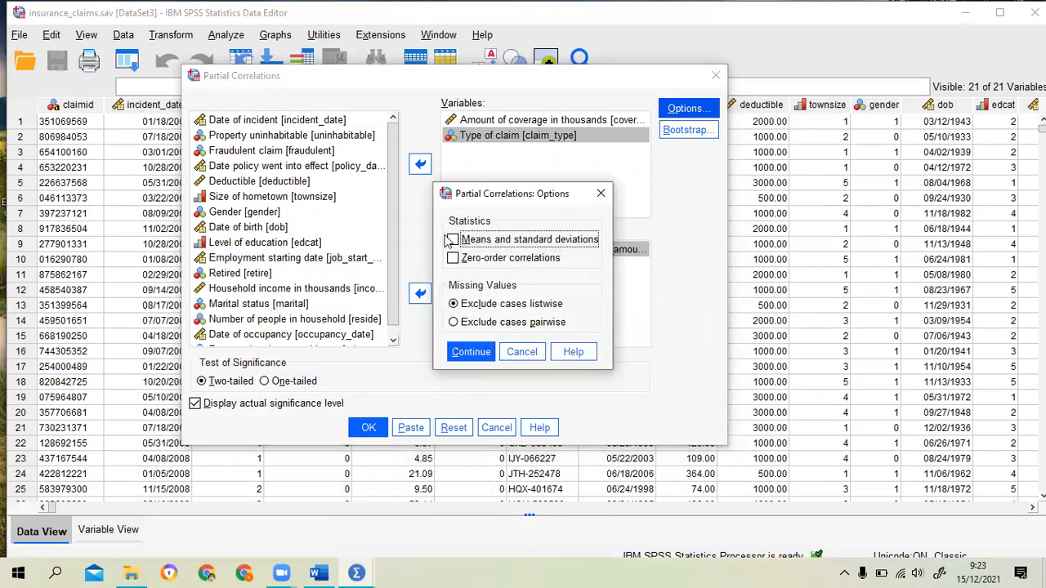
left_click(454, 242)
left_click(453, 259)
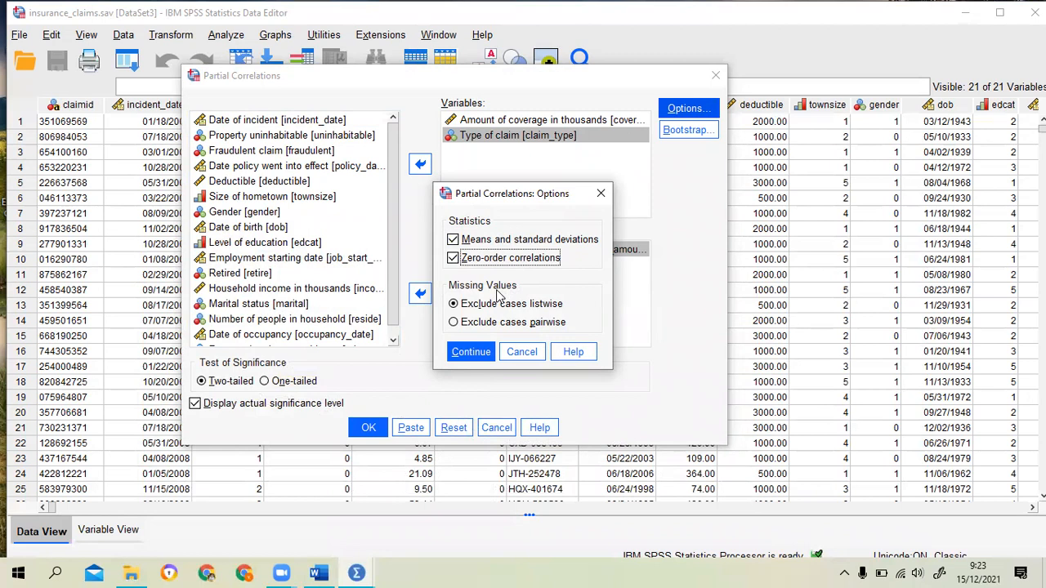
left_click(472, 352)
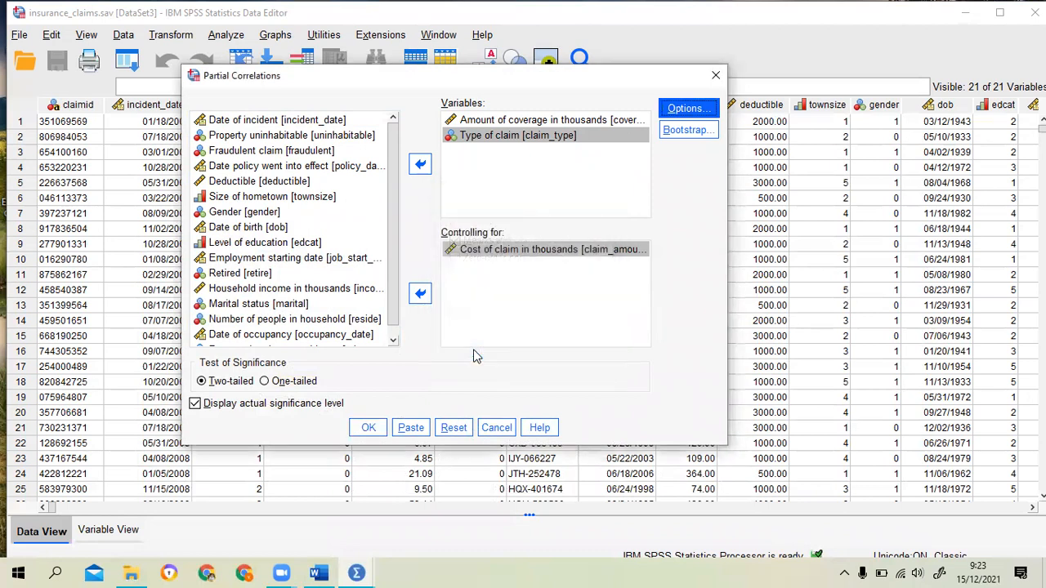
left_click(369, 427)
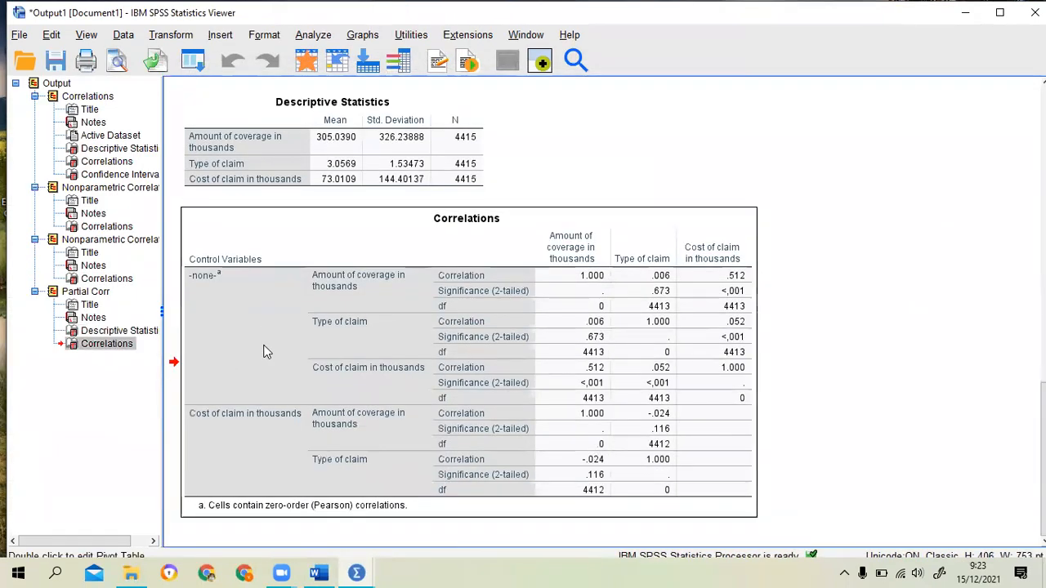
Examine the partial Correlations table in an enlarged print preview, and close the preview
left_click(117, 63)
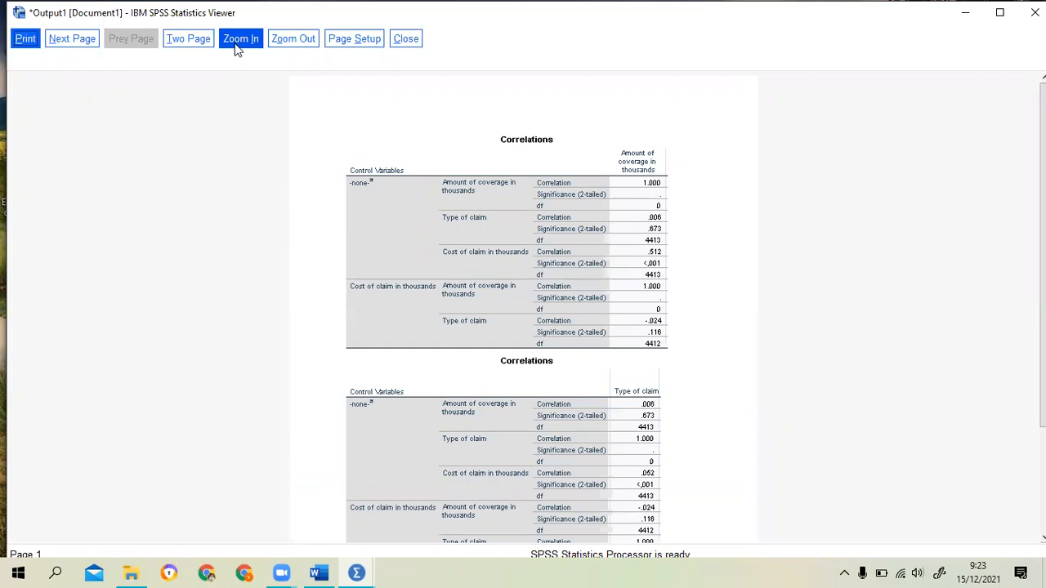
left_click(237, 50)
left_click(237, 50)
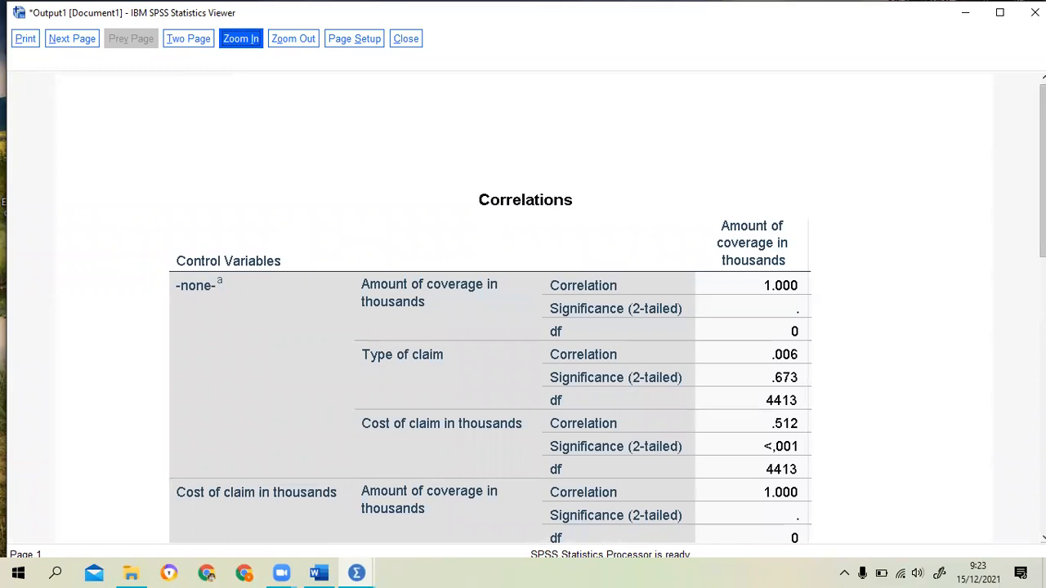
scroll(705, 344, "down", 3)
left_click_drag(1044, 225, 1044, 222)
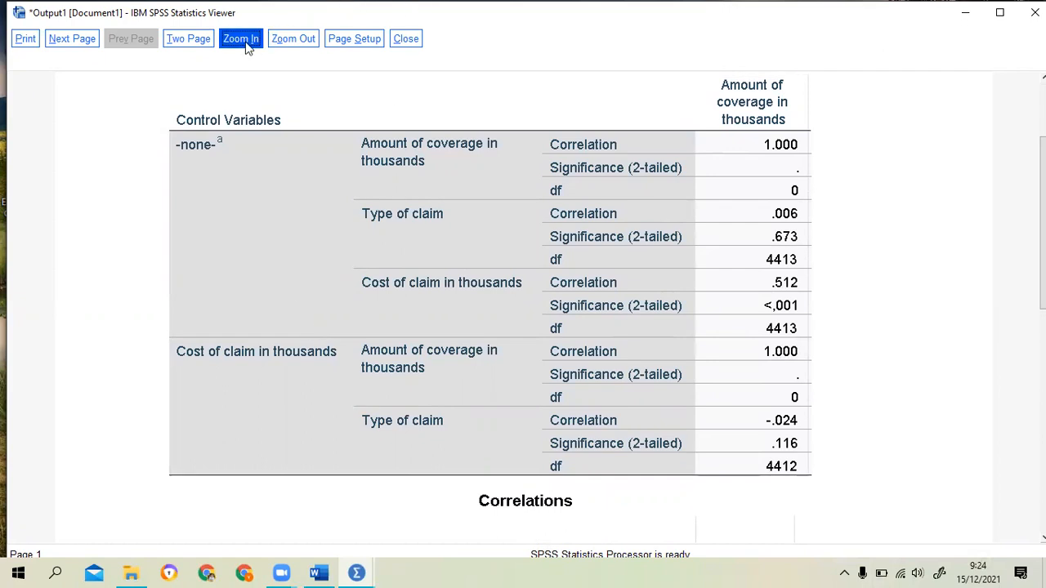
left_click(406, 40)
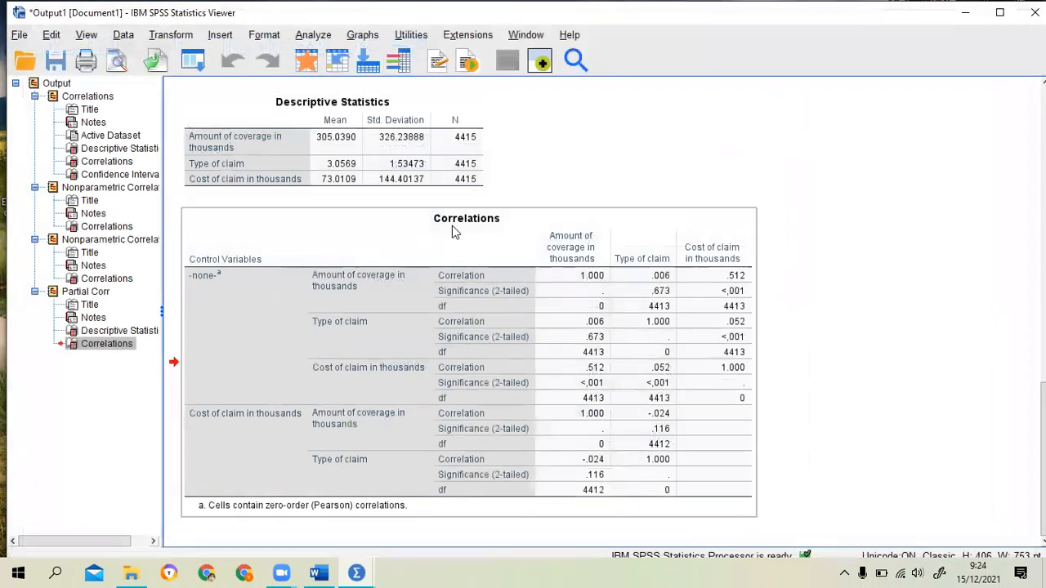
Preview the selected partial Correlations table at a reduced size to see the whole printed page, and close the preview
left_click(327, 243)
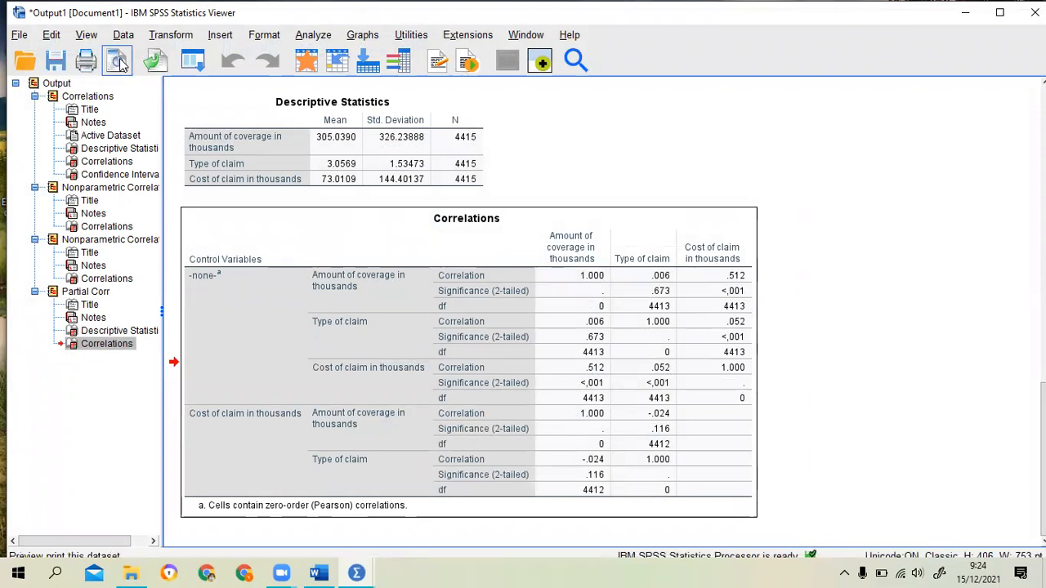
left_click(116, 59)
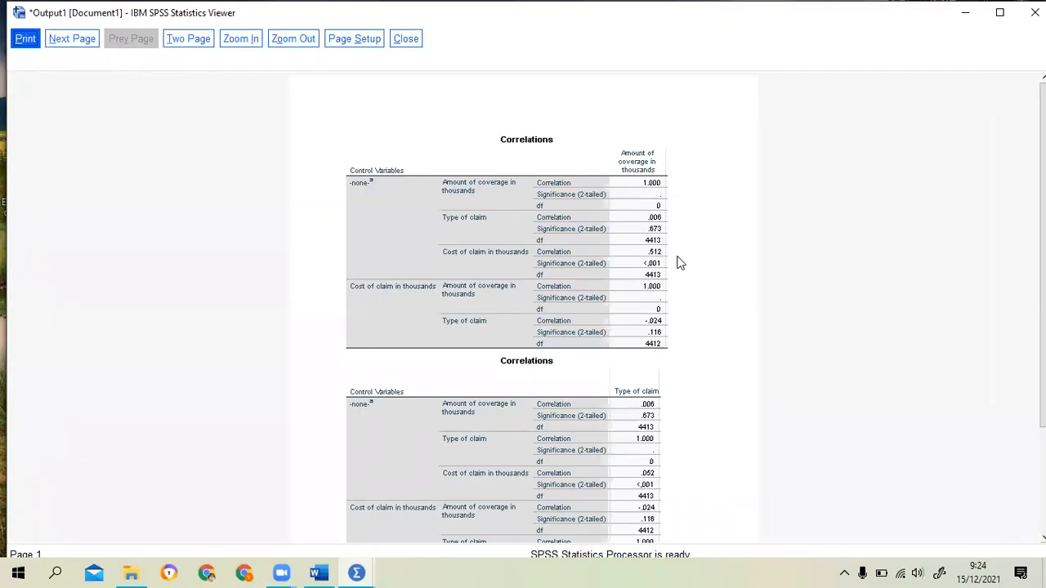
left_click(279, 44)
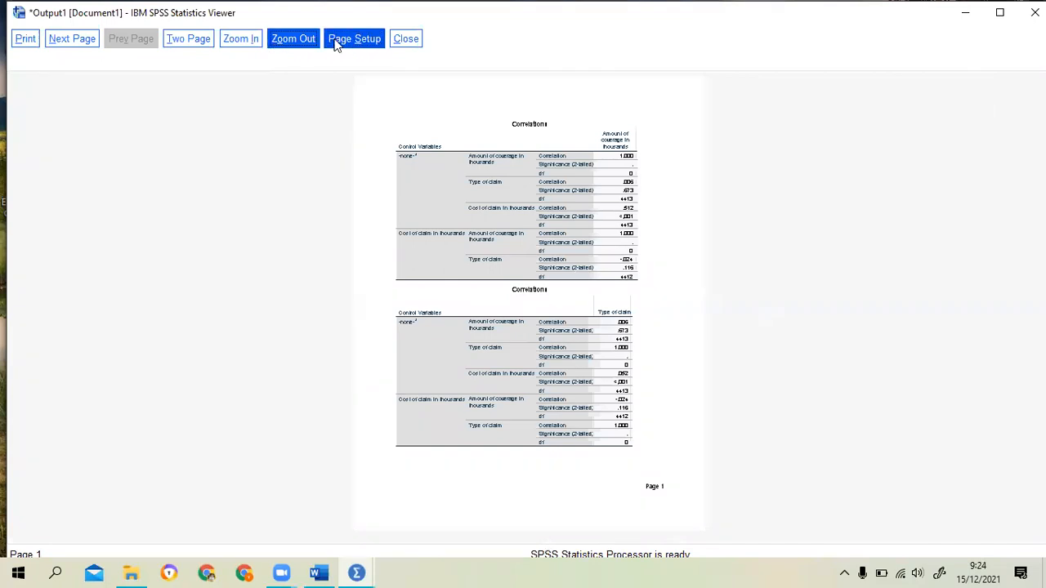
left_click(404, 38)
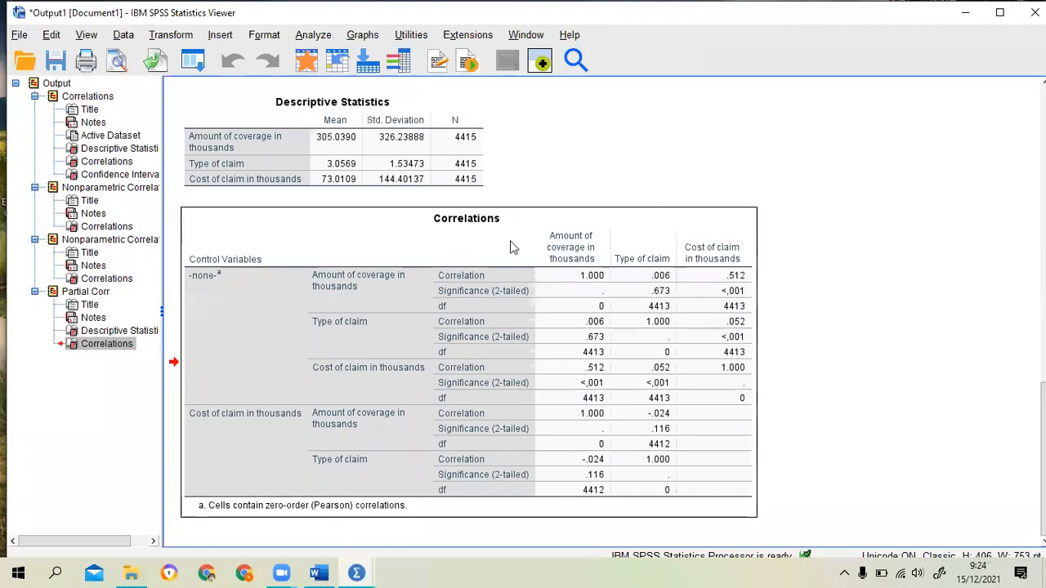
Copy the partial Correlations table from the output, switch to Word and create a blank document
right_click(398, 247)
left_click(426, 299)
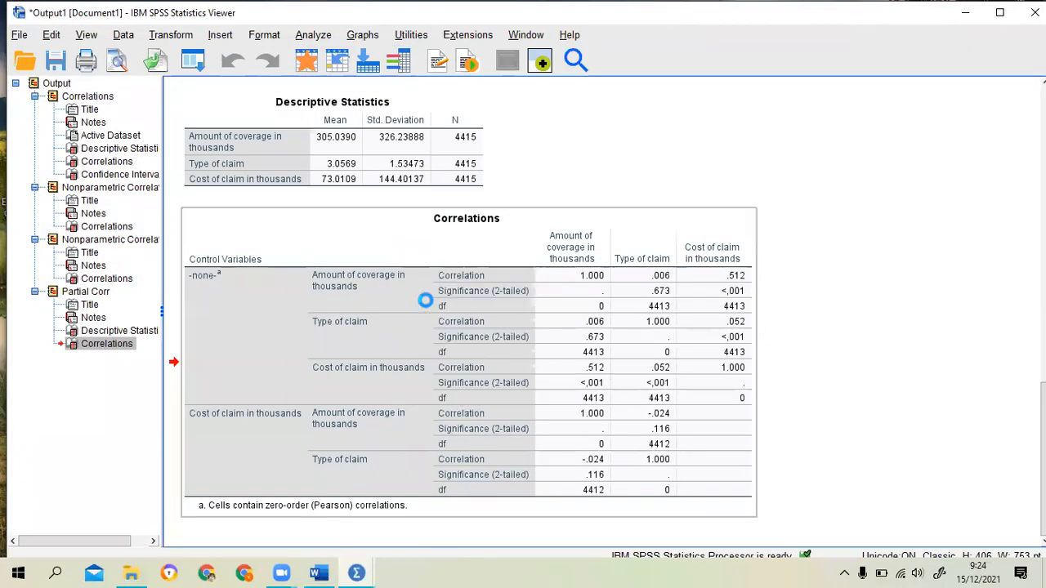
left_click(317, 572)
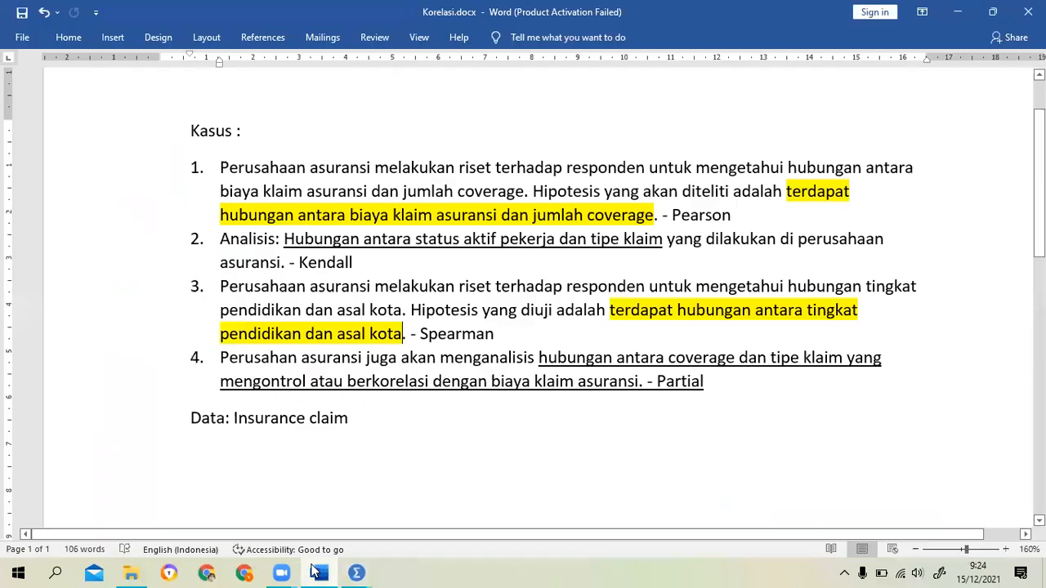
left_click(22, 36)
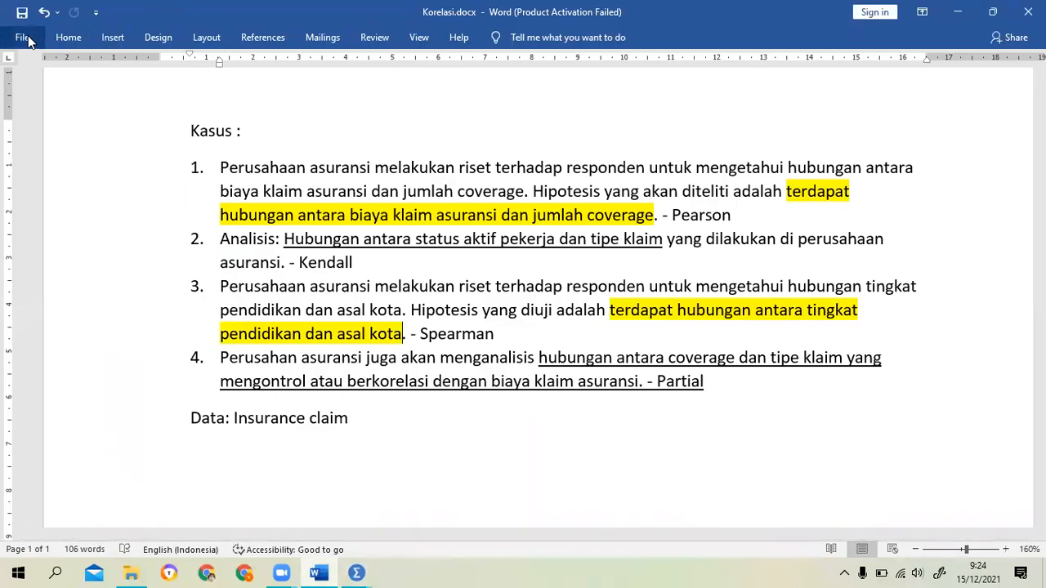
key("ctrl+n")
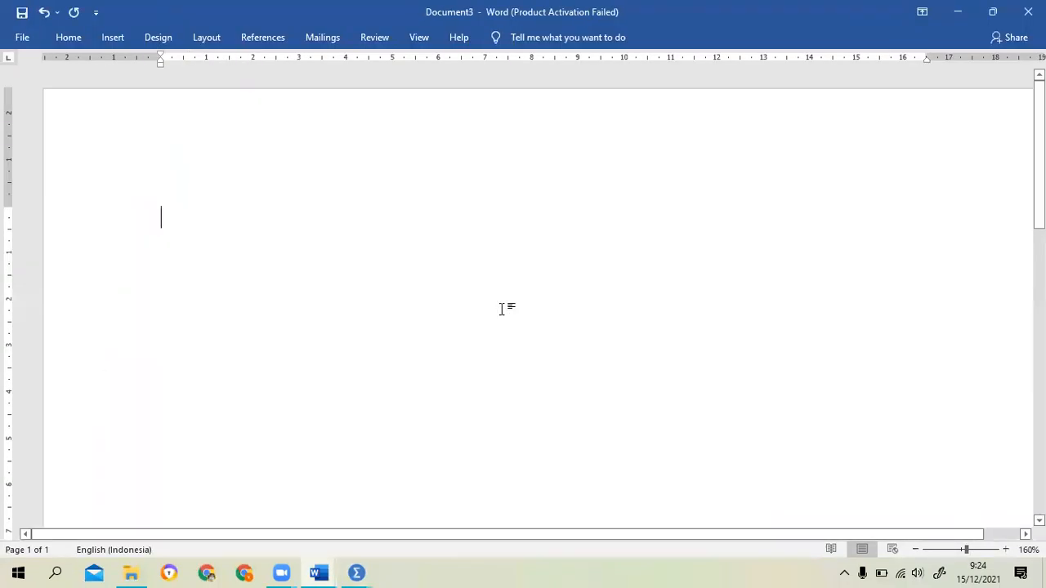
Set the new document's page orientation to landscape
left_click(207, 42)
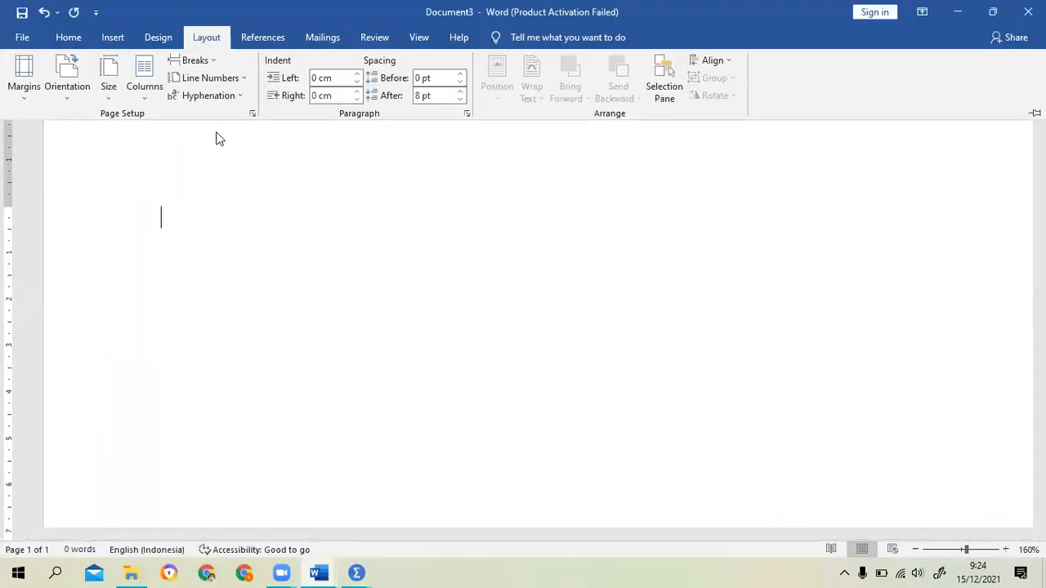
left_click(110, 86)
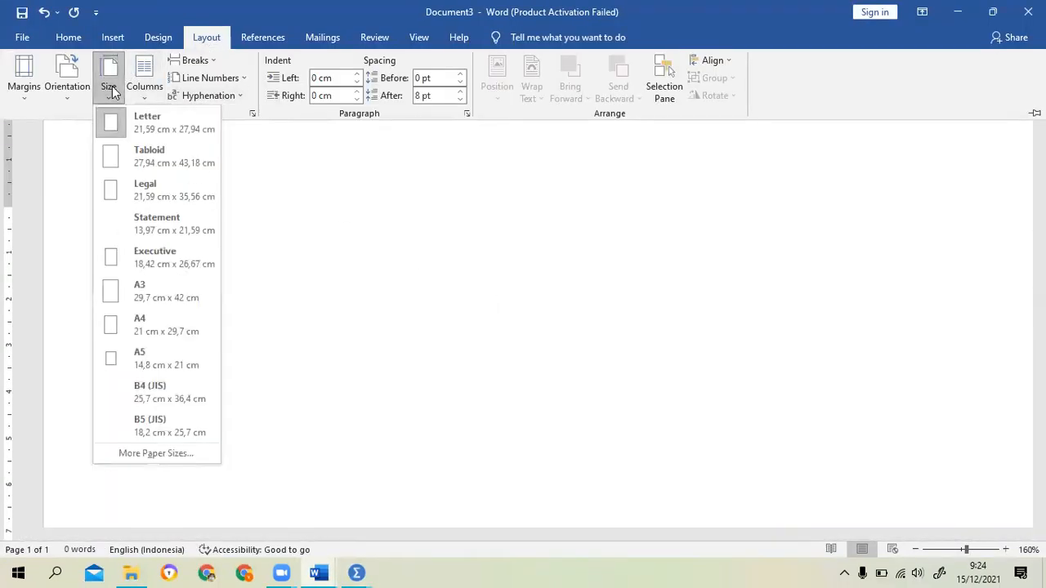
left_click(70, 89)
left_click(80, 153)
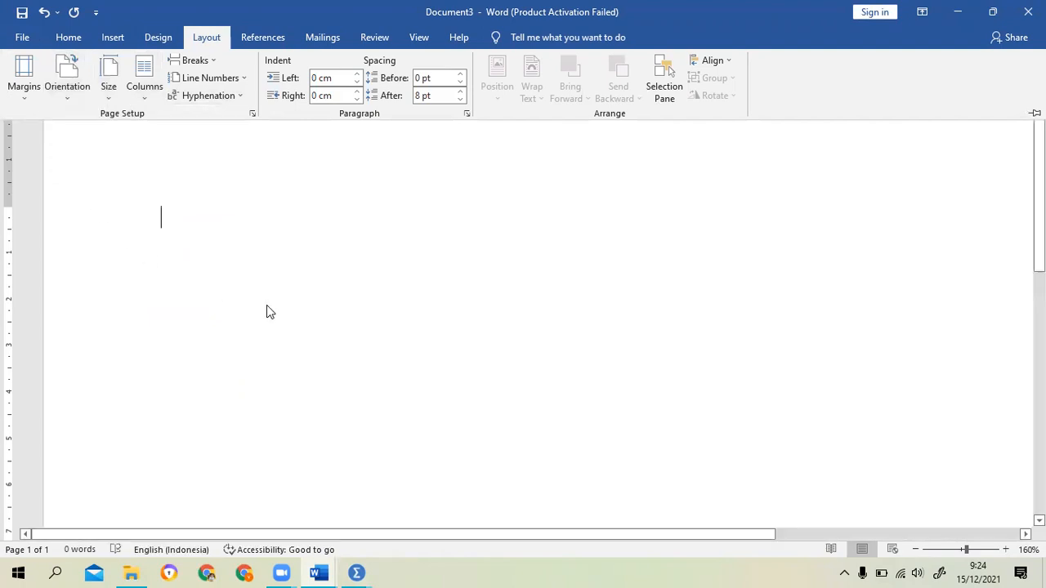
Paste the copied partial Correlations table into the landscape document so that its full width can be read
key("ctrl+v")
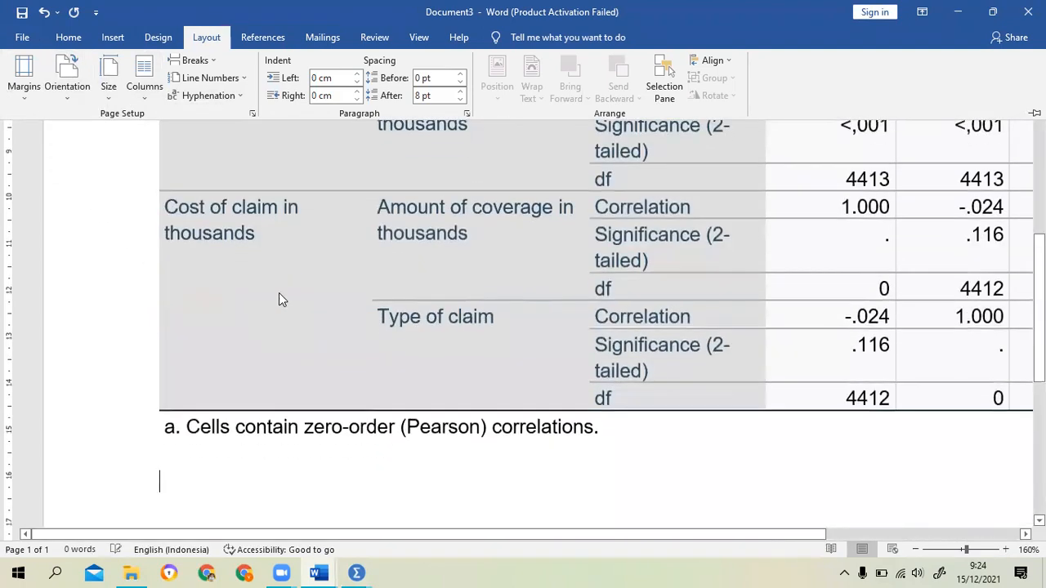
left_click(915, 549)
left_click(915, 549)
left_click(916, 549)
left_click(916, 549)
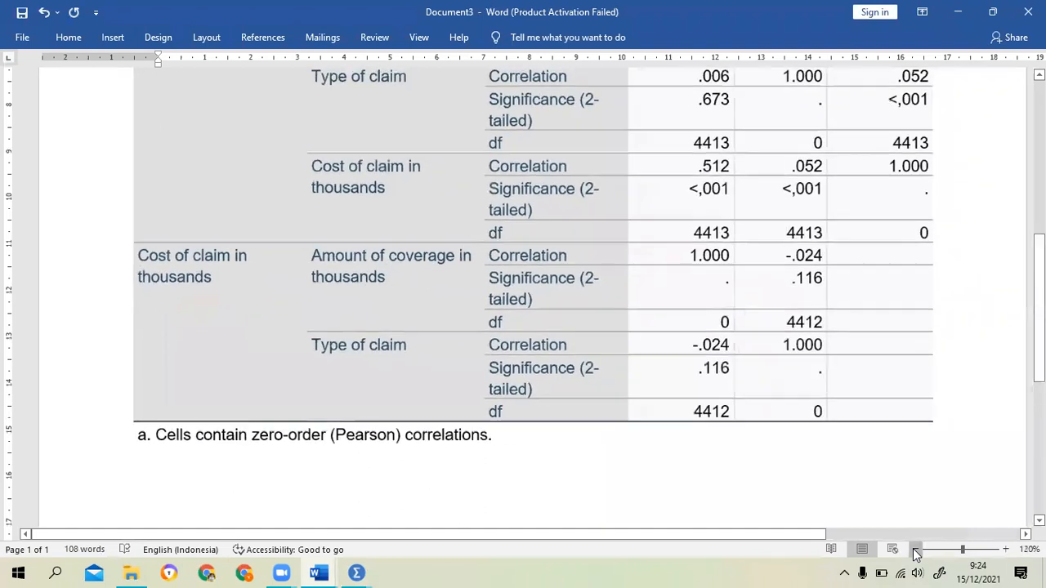
left_click(915, 549)
left_click(915, 549)
left_click(915, 549)
scroll(833, 306, "up", 1)
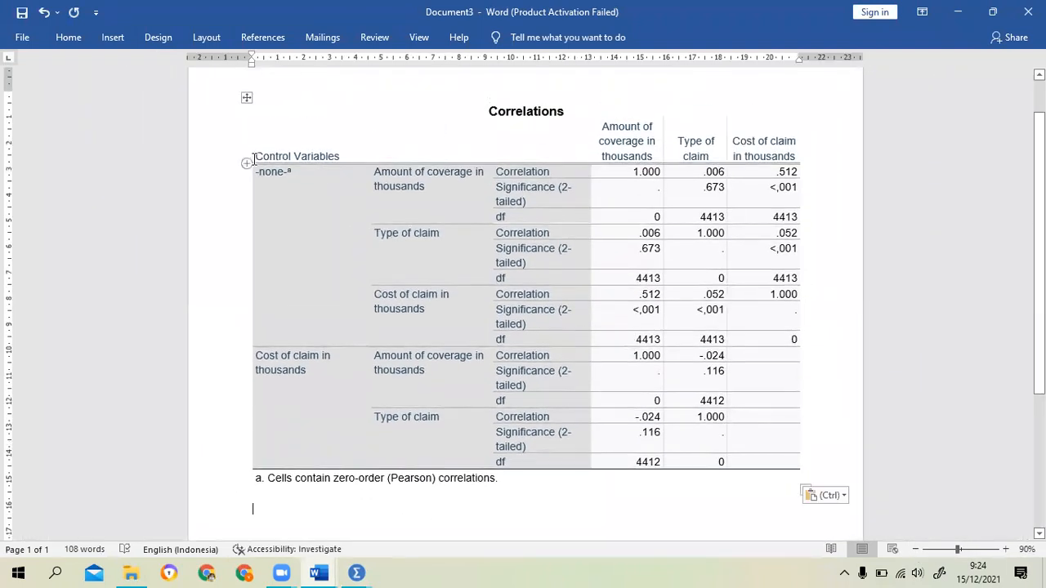
Examine the rows of the Correlations table that belong to the -none- control variable section
mouse_move(259, 172)
left_mouse_down()
mouse_move(680, 260)
mouse_move(764, 343)
left_mouse_up()
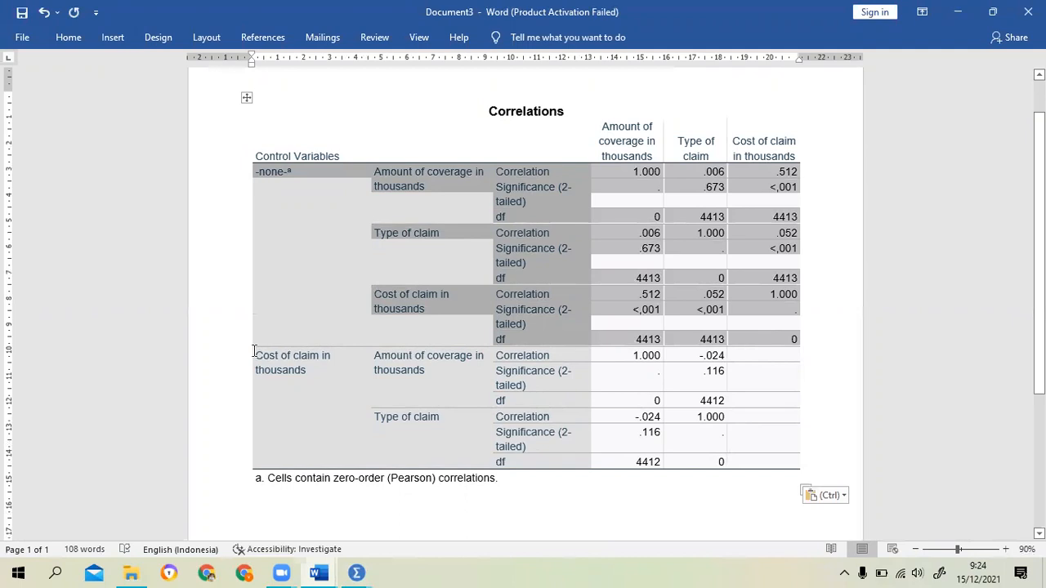
left_click(210, 351)
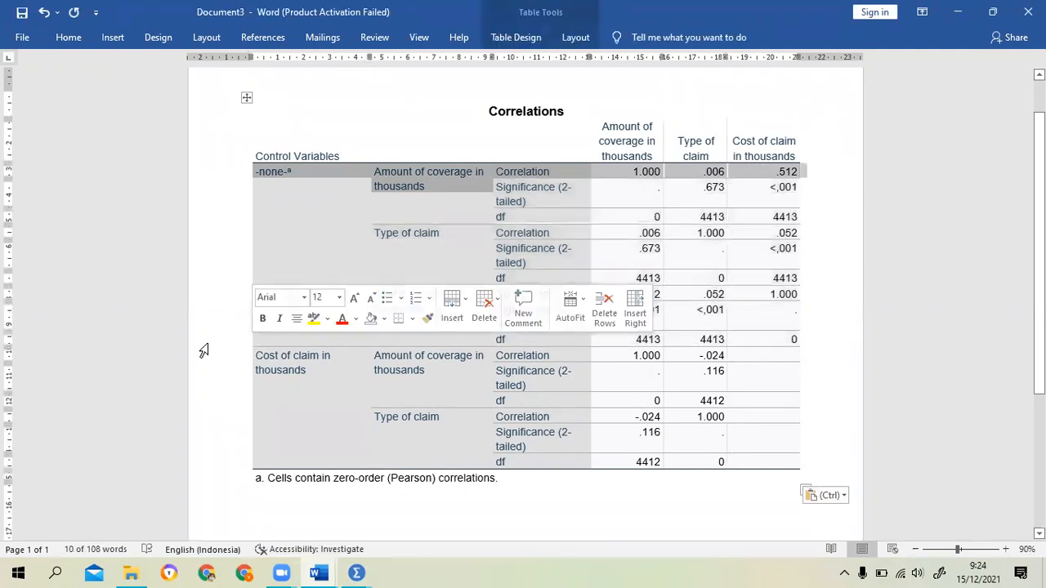
left_click(276, 337)
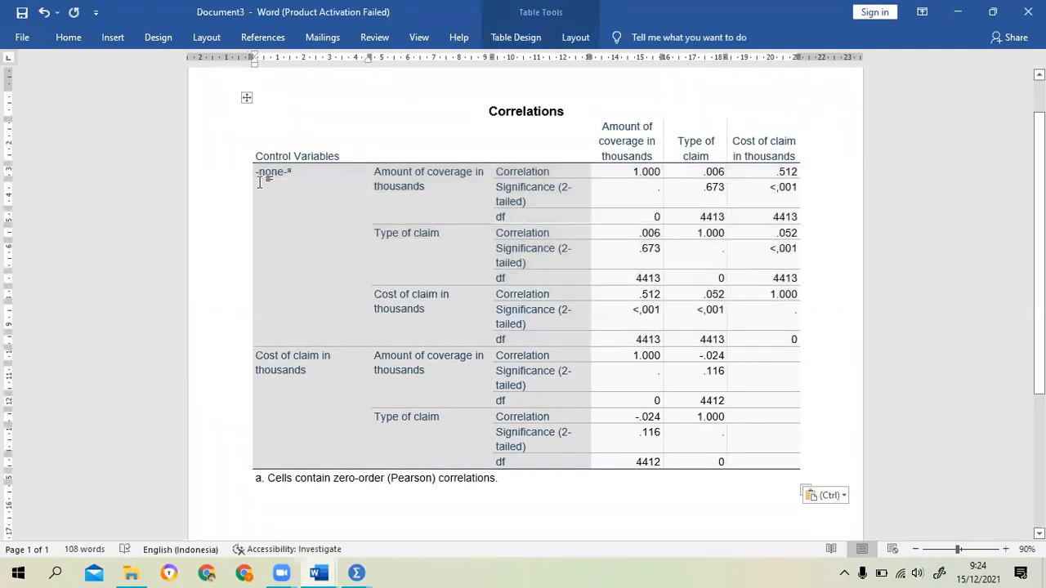
left_click_drag(263, 174, 776, 342)
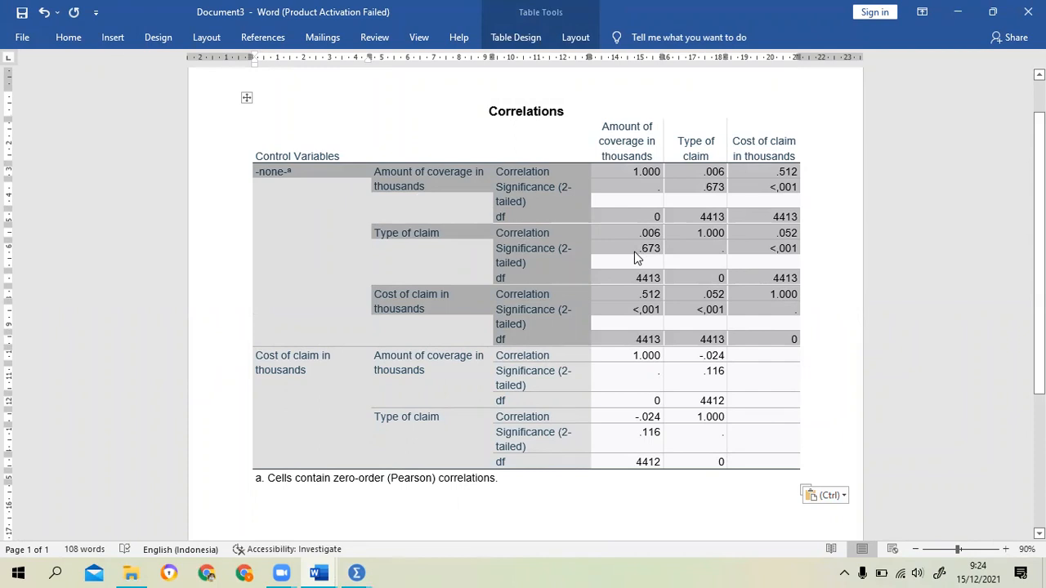
left_click(574, 186)
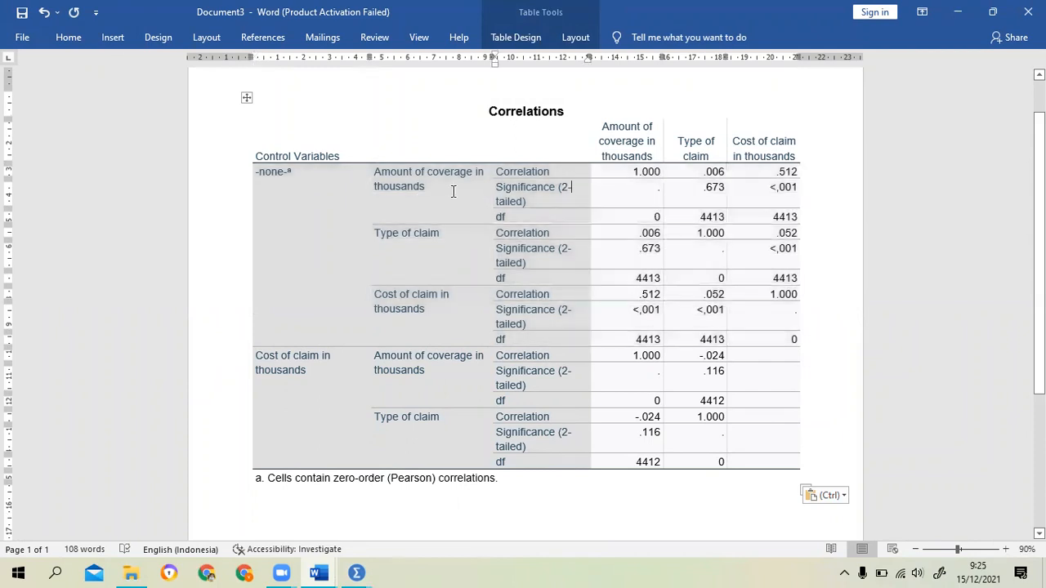
Highlight in yellow the -none- section's correlation in the Amount of coverage row under Type of claim
left_click_drag(364, 173, 448, 181)
left_click(377, 174)
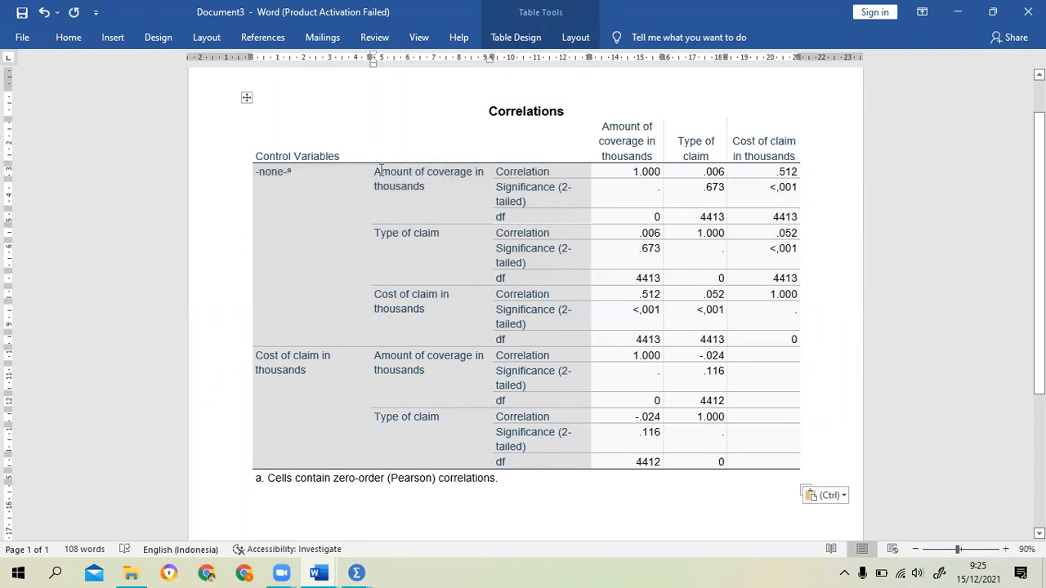
left_click_drag(378, 172, 439, 187)
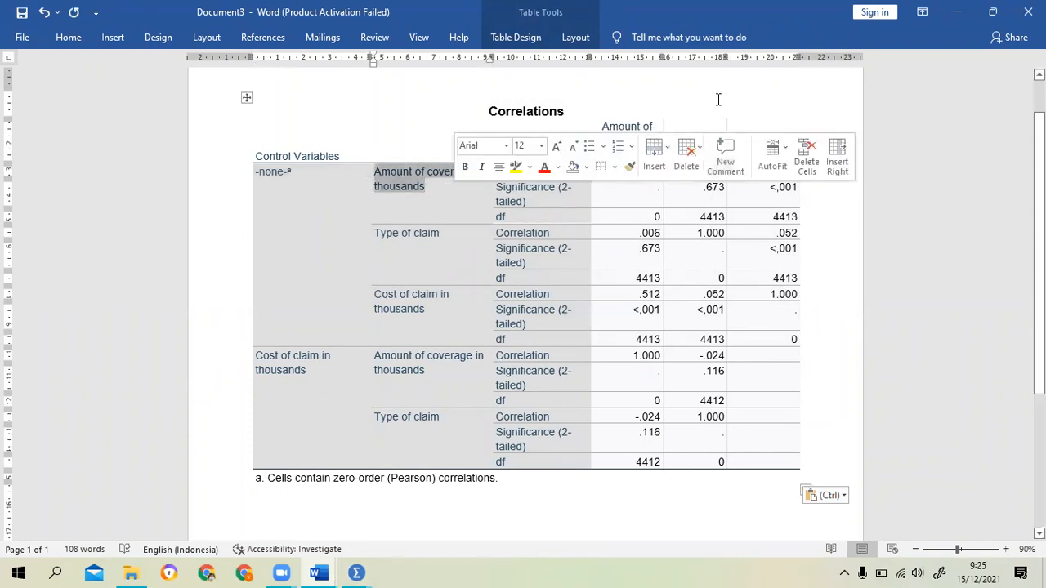
left_click(694, 143)
left_click_drag(684, 140, 716, 158)
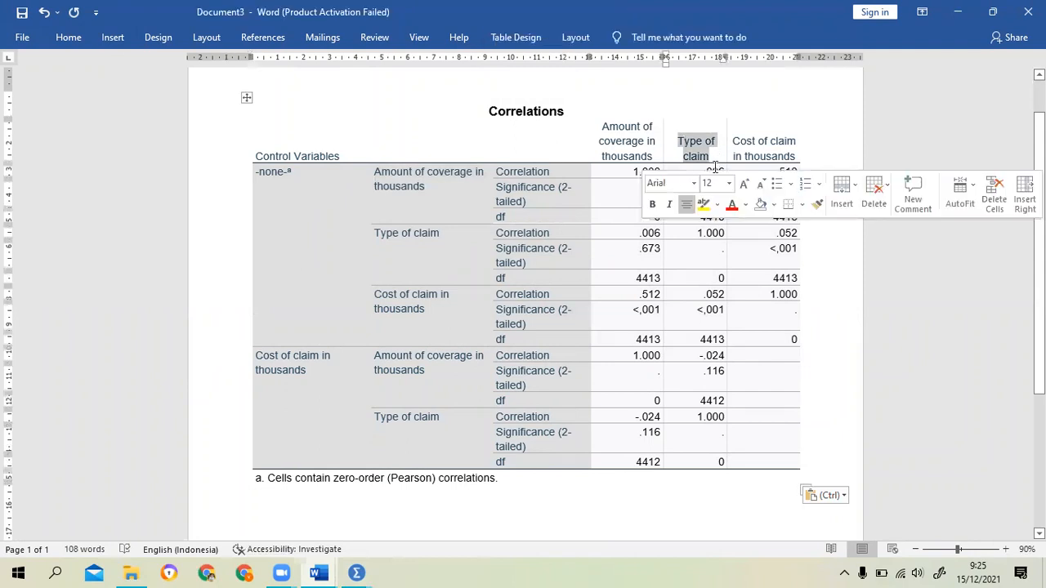
left_click(648, 156)
left_click_drag(702, 173, 726, 172)
left_click(69, 43)
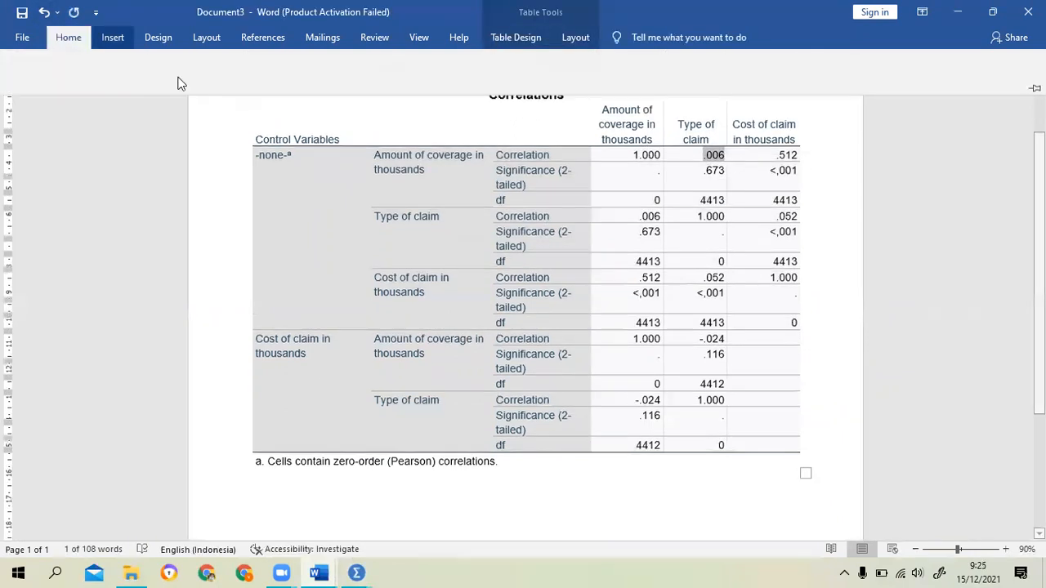
left_click(296, 90)
left_click(758, 181)
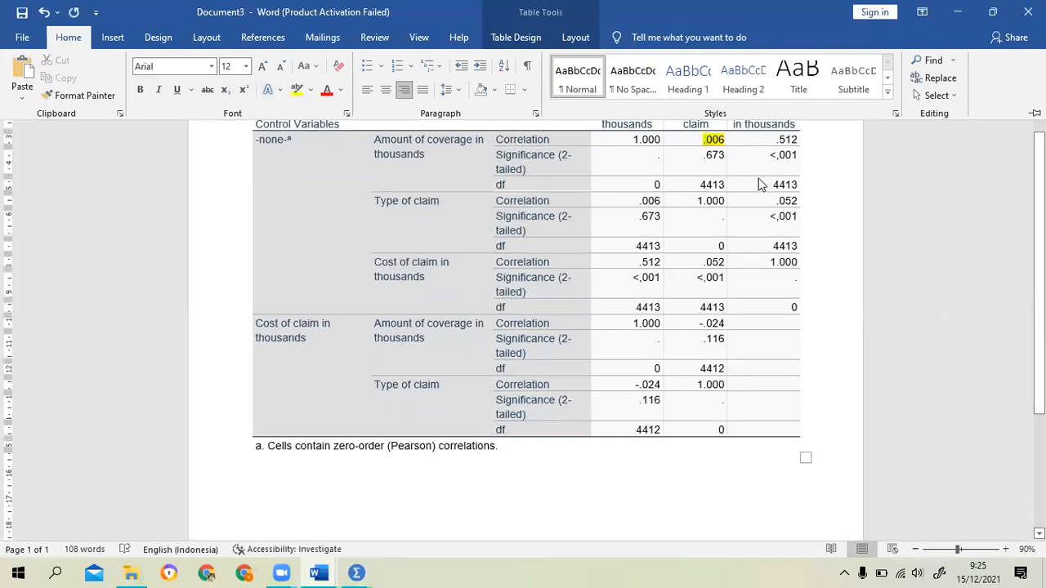
Highlight in yellow the -none- section's correlation in the Amount of coverage row under Cost of claim
scroll(760, 187, "up", 1)
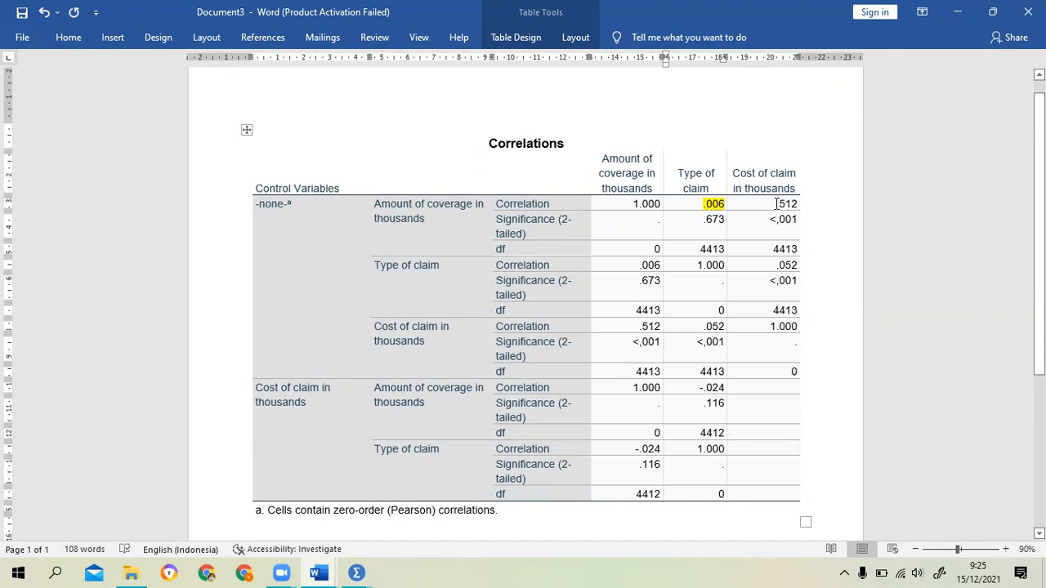
left_click_drag(798, 203, 800, 203)
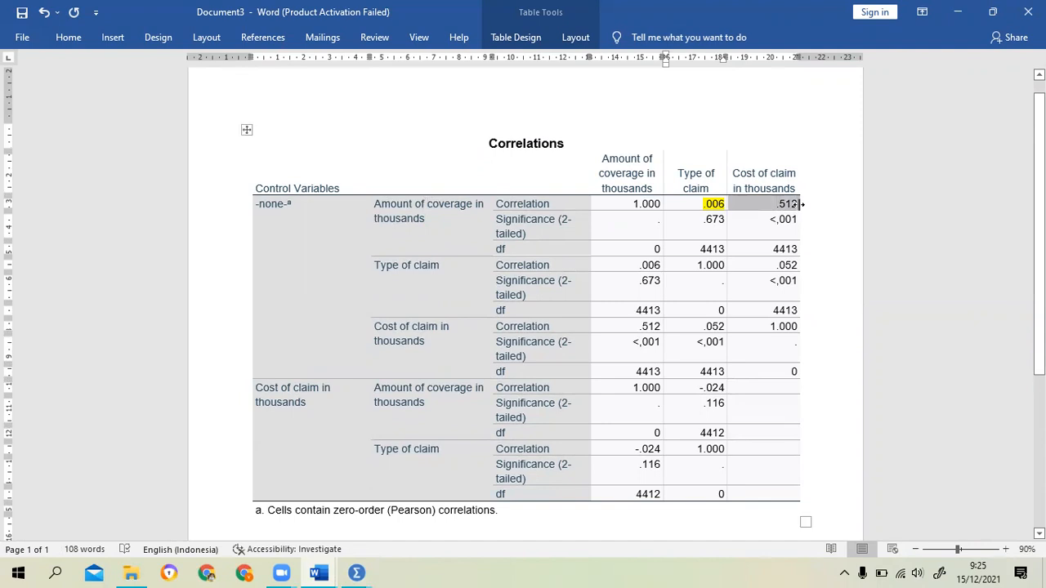
left_click(69, 37)
left_click(295, 92)
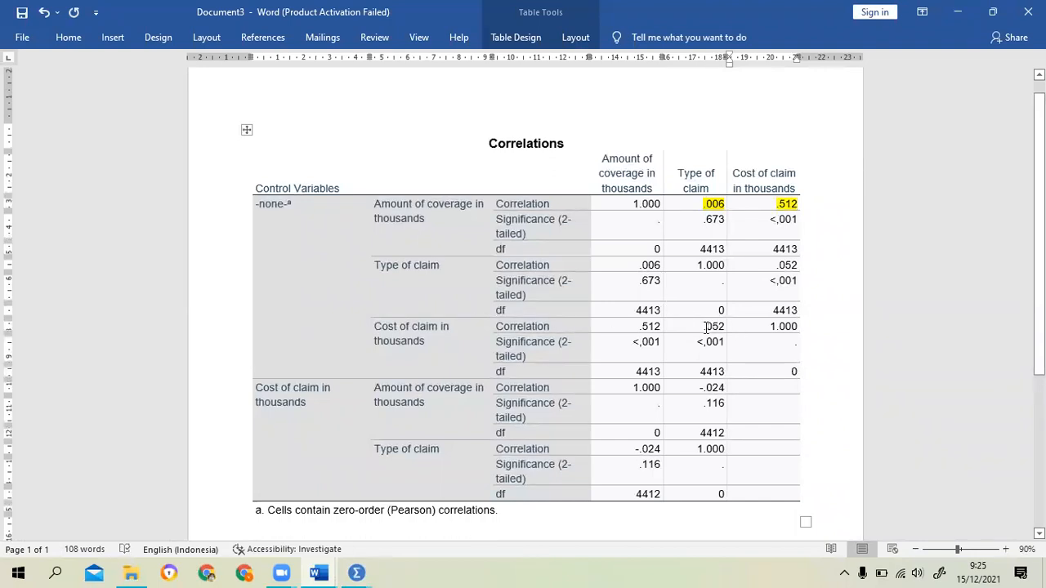
Highlight in yellow the -none- section's correlation in the Cost of claim row under Type of claim
left_click_drag(708, 326, 726, 326)
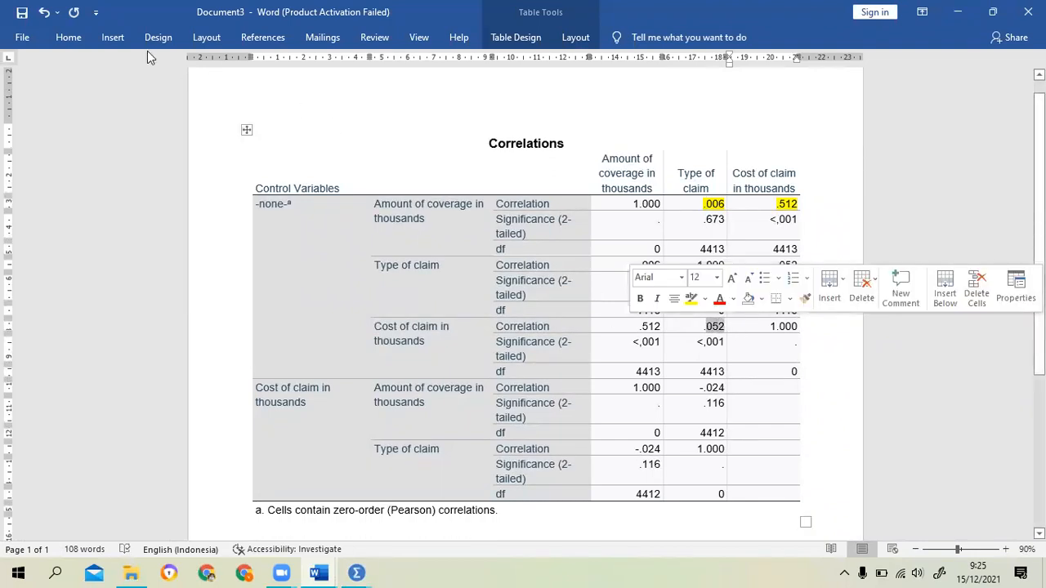
left_click(70, 37)
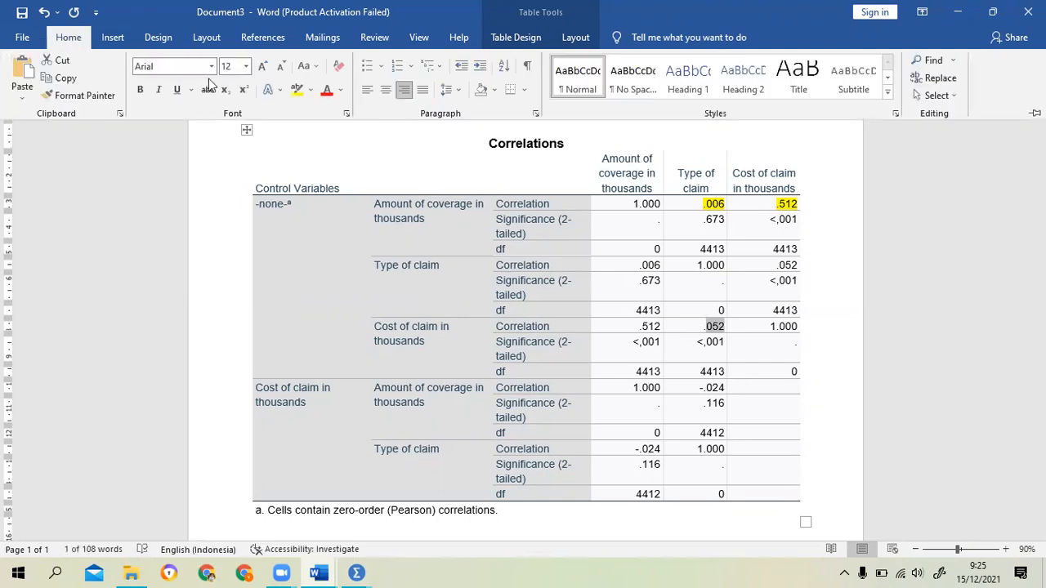
left_click(296, 89)
left_click(724, 326)
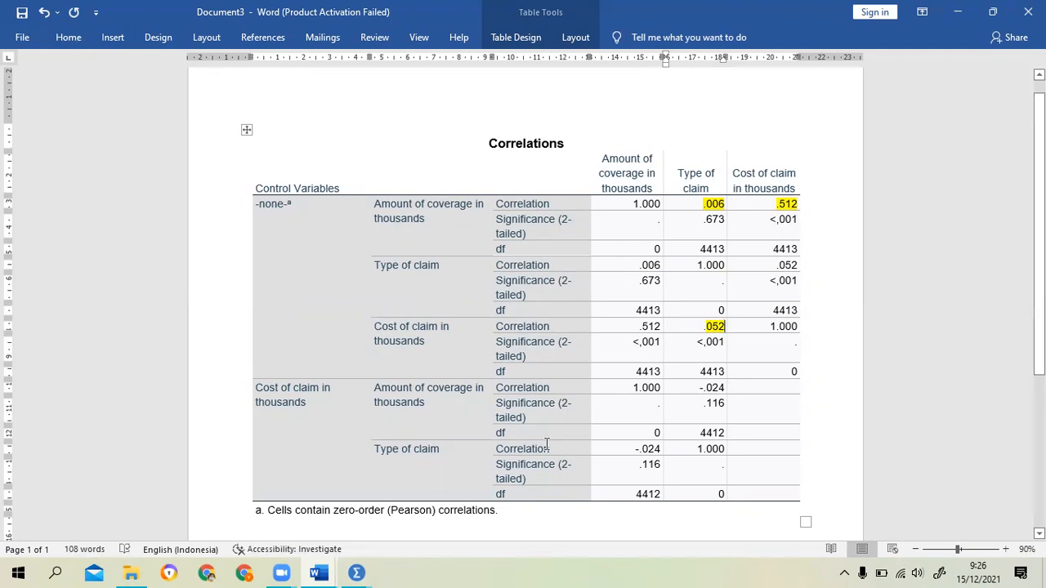
Highlight in red both correlations between Amount of coverage and Type of claim in the section controlled by Cost of claim
left_click_drag(256, 388, 317, 402)
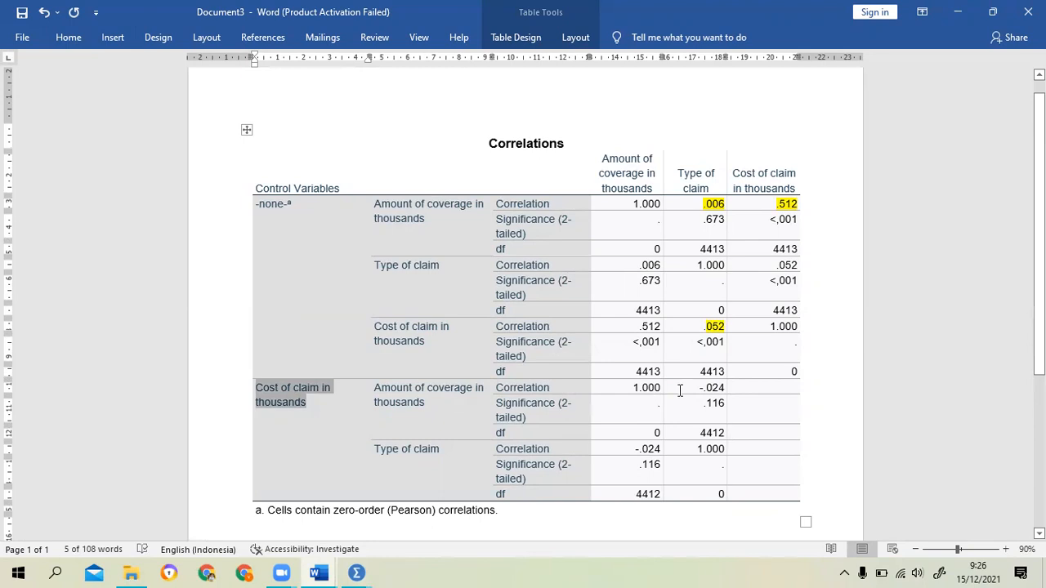
left_click_drag(692, 393, 724, 389)
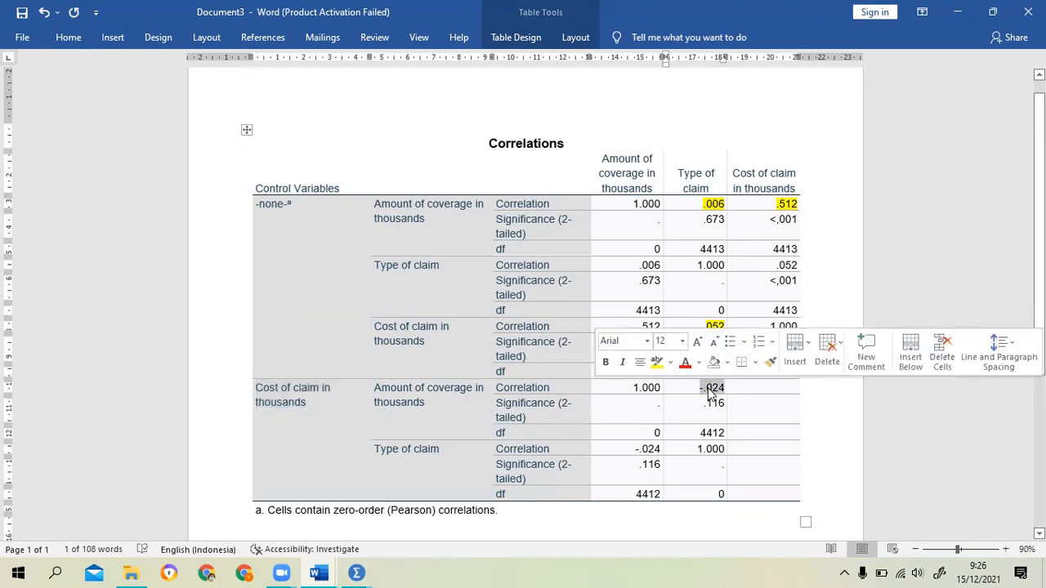
left_click(669, 364)
left_click(660, 409)
left_click_drag(634, 449, 662, 449)
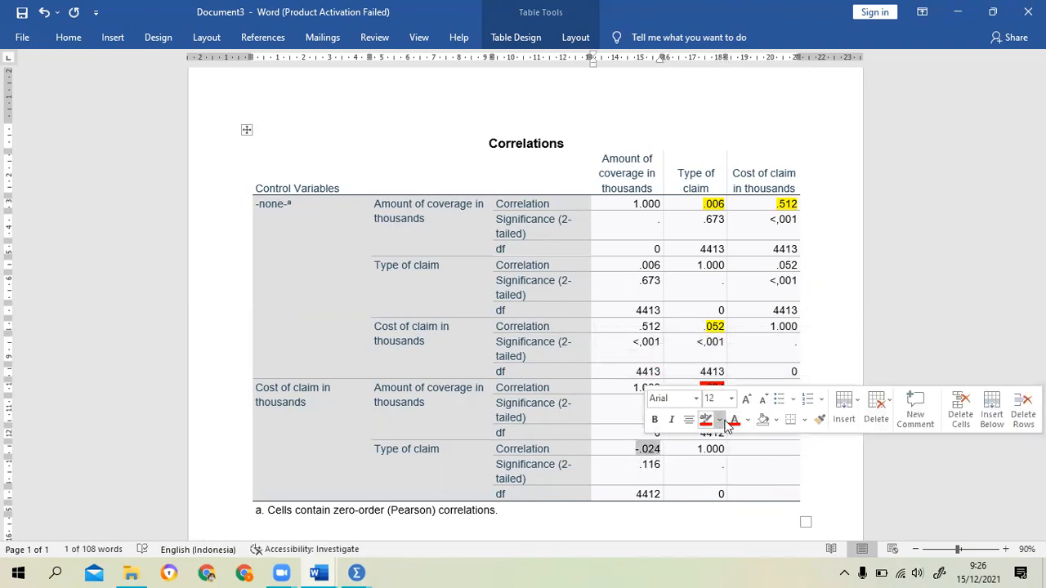
left_click(706, 419)
left_click(701, 418)
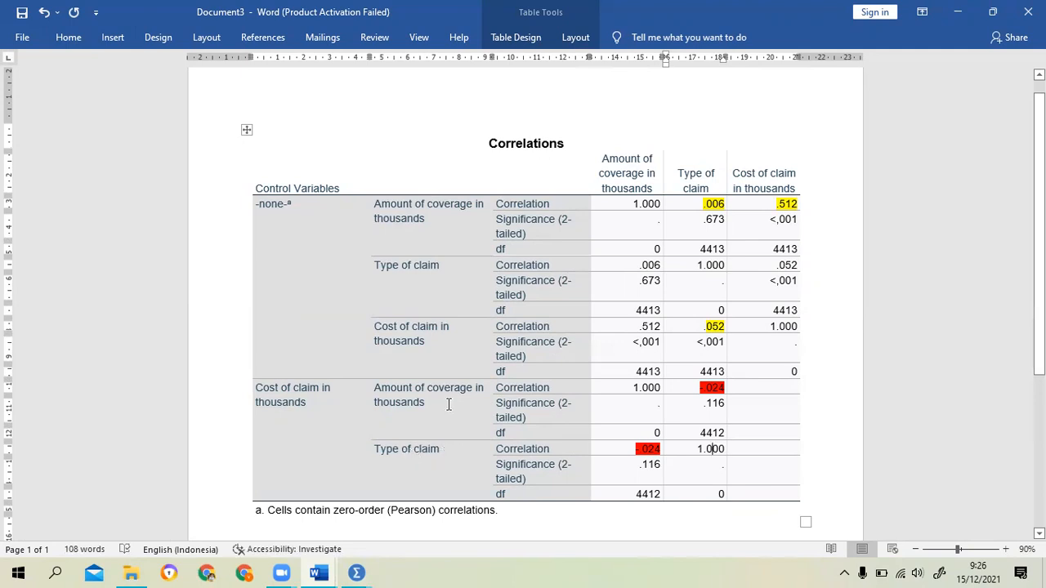
Examine how the Amount of coverage and Type of claim rows relate to the Cost of claim control variable
left_click(452, 452)
left_click(258, 392)
left_click(447, 451)
left_click(458, 396)
left_click(309, 402)
Switch to Korelasi.docx to review the list of correlation cases
left_click(356, 573)
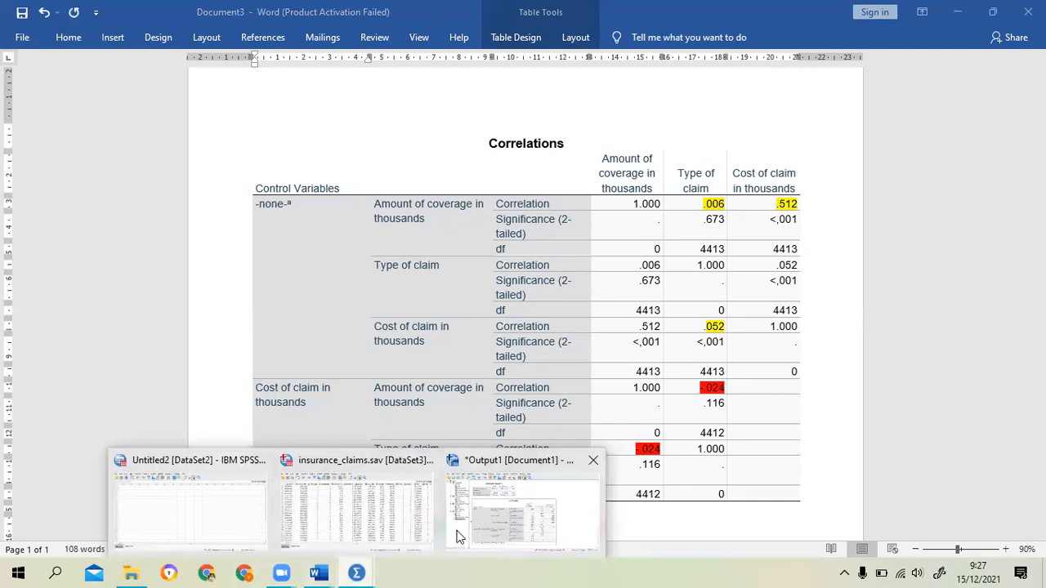
mouse_move(321, 572)
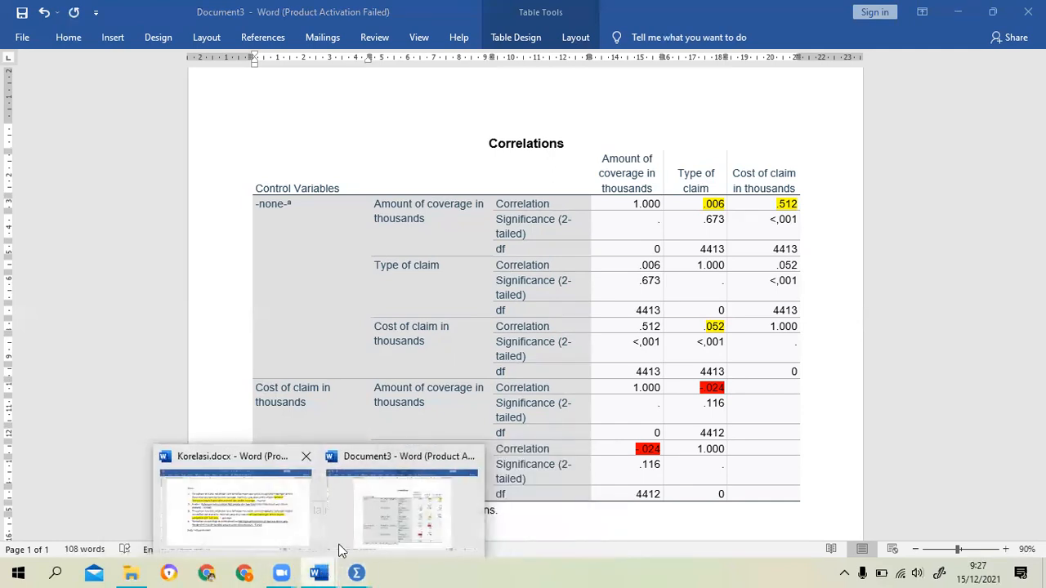
left_click(246, 507)
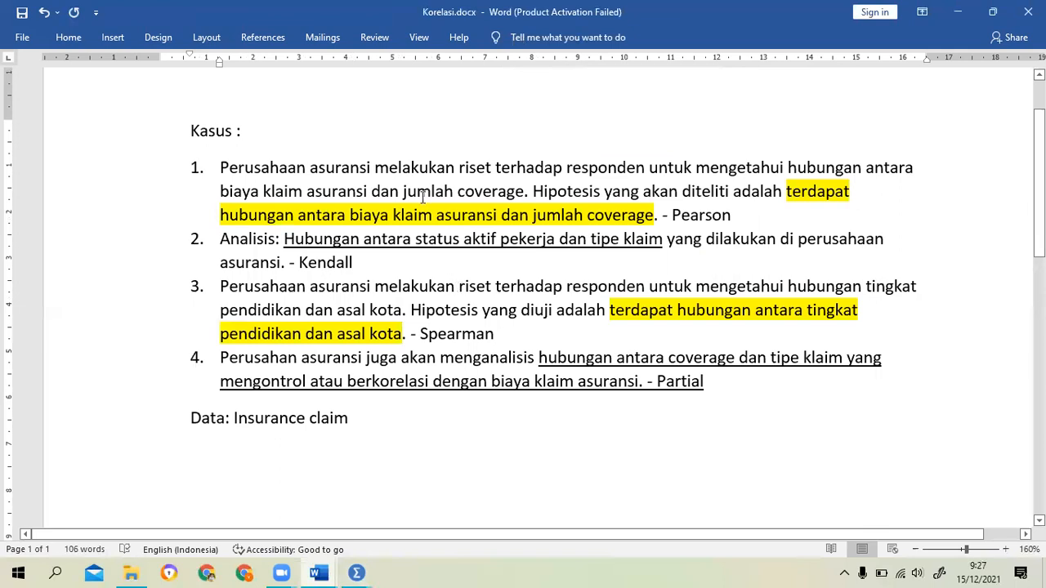